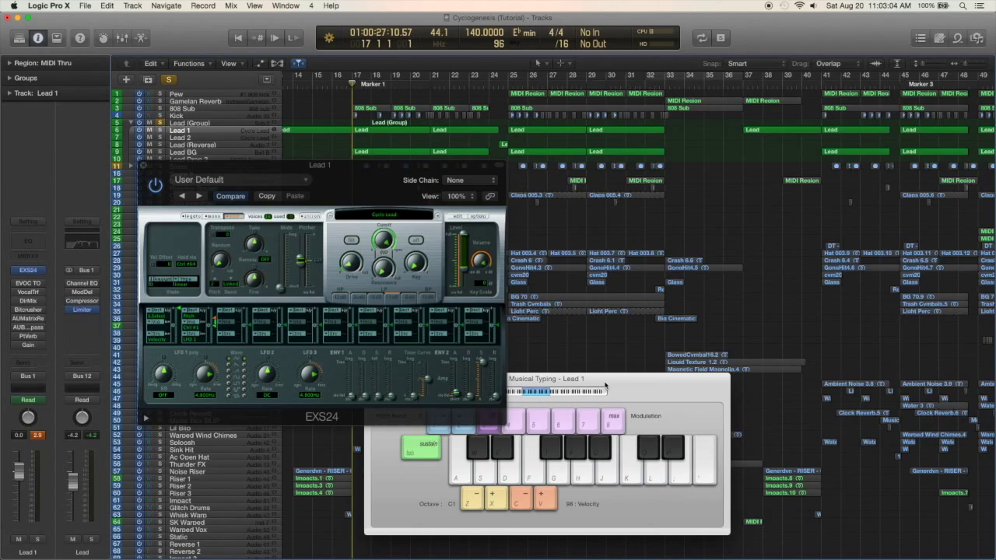
Play Lead 1 notes and chords across octaves, settle on C3, then bring up EVOC 20 TrackOscillator
key(h)
key(x)
key(x)
key(h)
key(j)
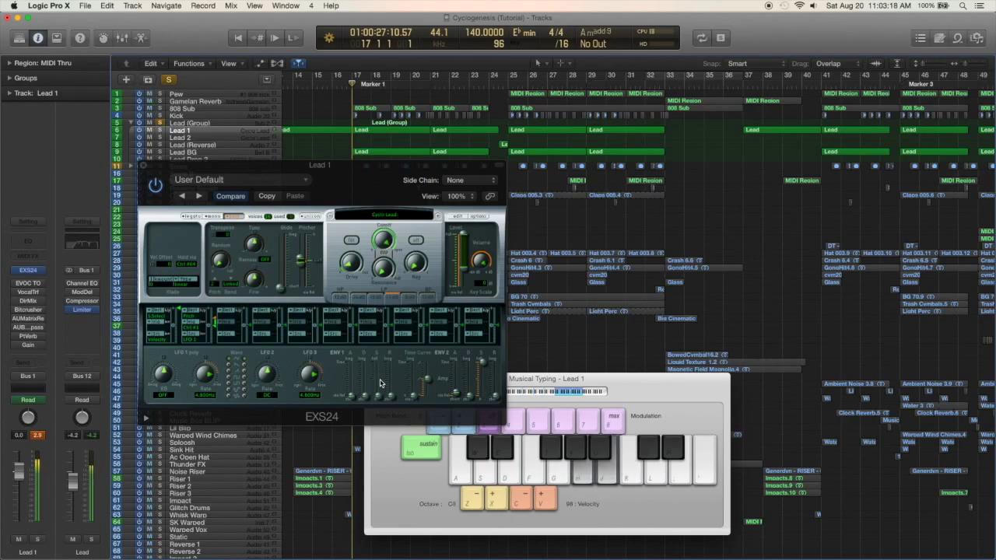
key(z)
key(a)
key(h)
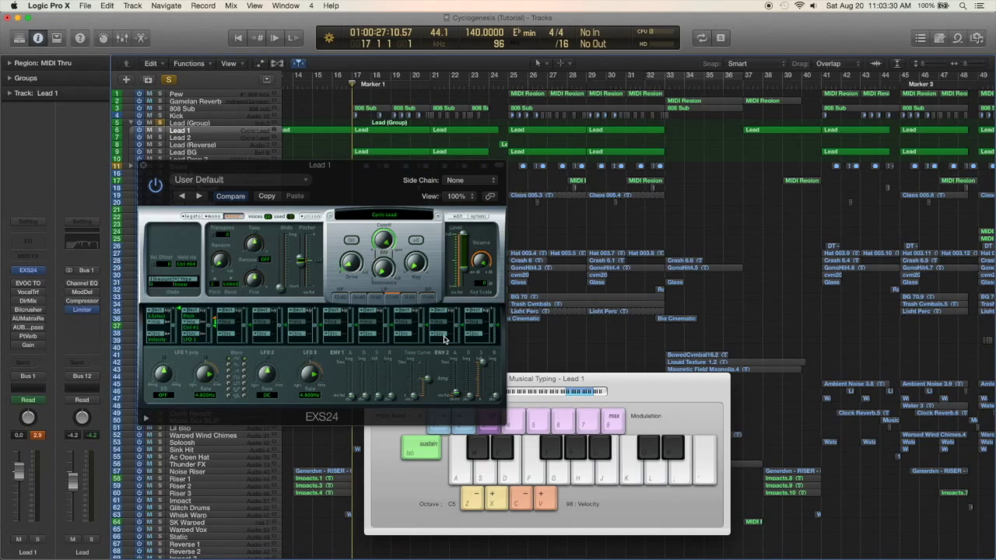
key(z)
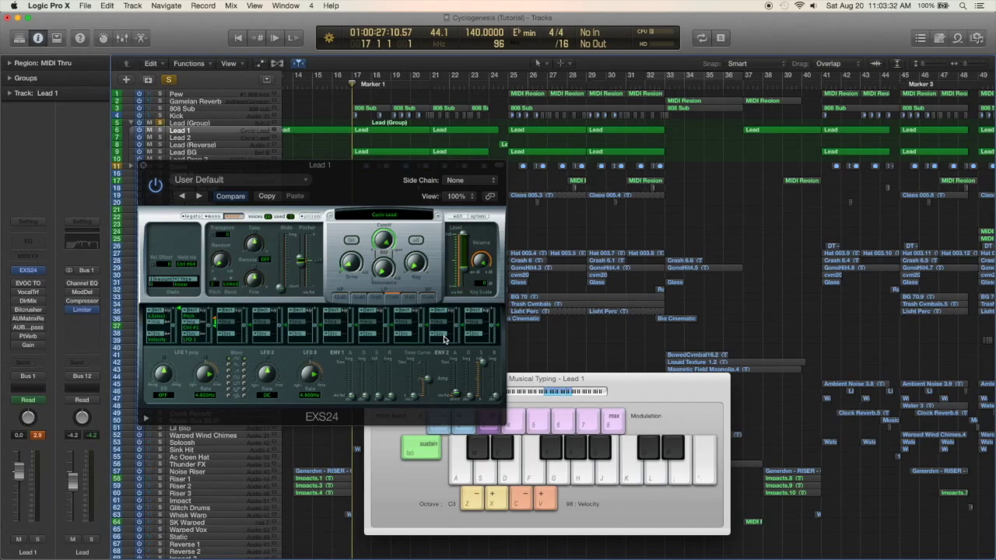
key(z)
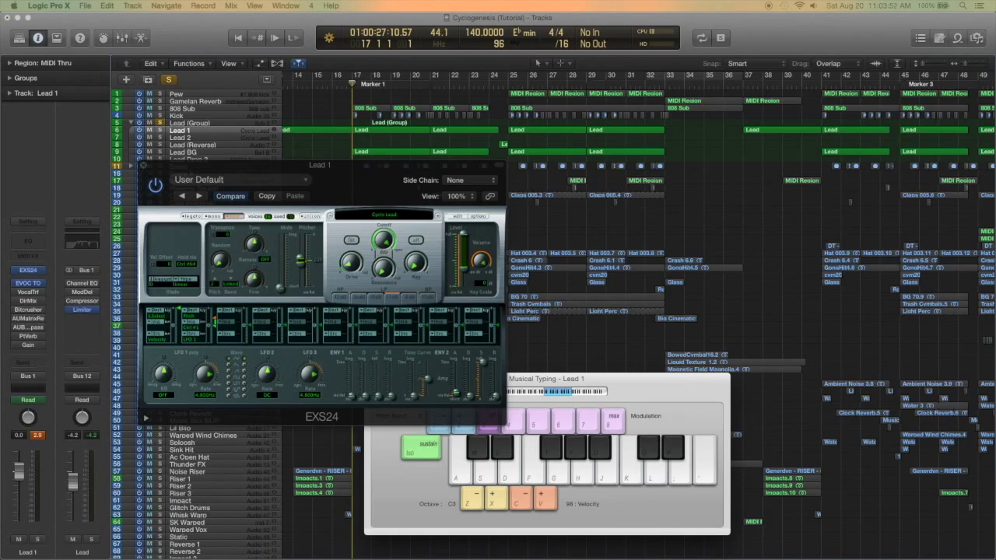
click(28, 283)
Place the EVOC 20 window up beside the EXS24 sampler, moving the sampler down-left
drag(246, 512, 675, 132)
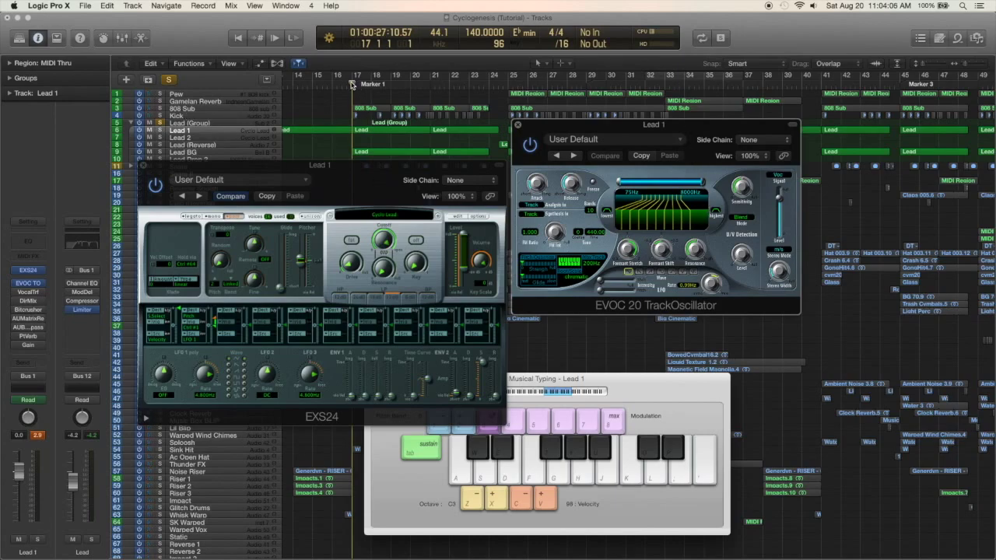
drag(189, 165, 163, 189)
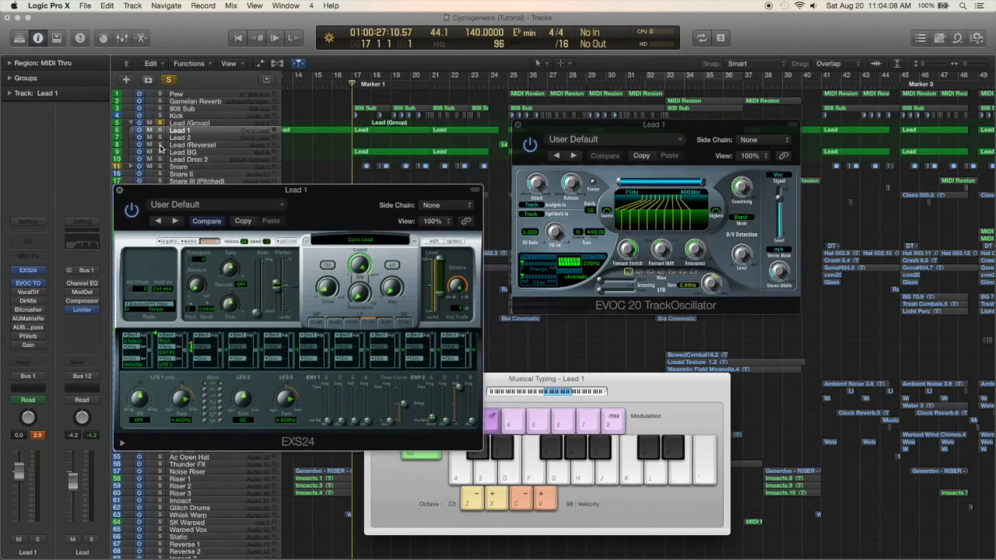
click(160, 147)
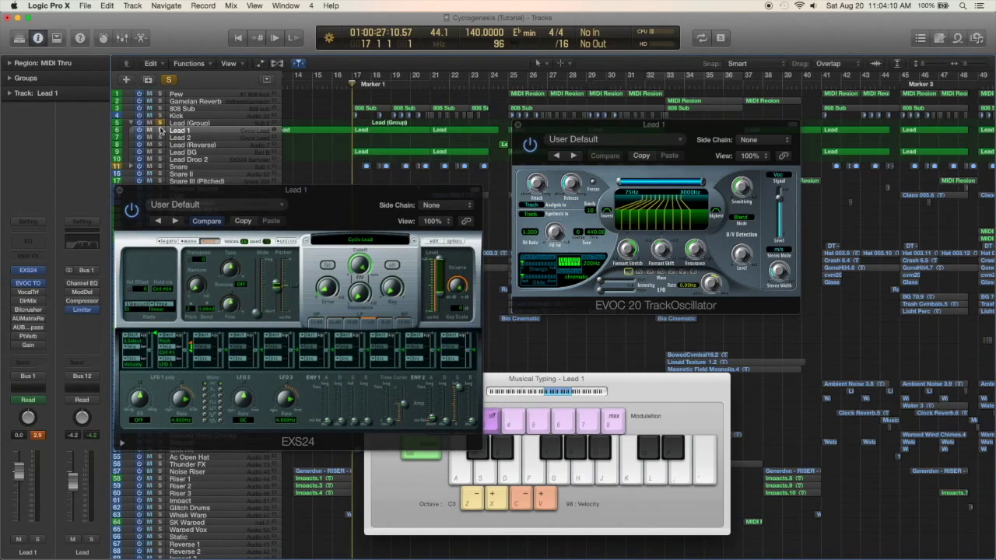
Solo Lead 1, play from bar 17, and bring up the Vocal Transformer window
click(159, 130)
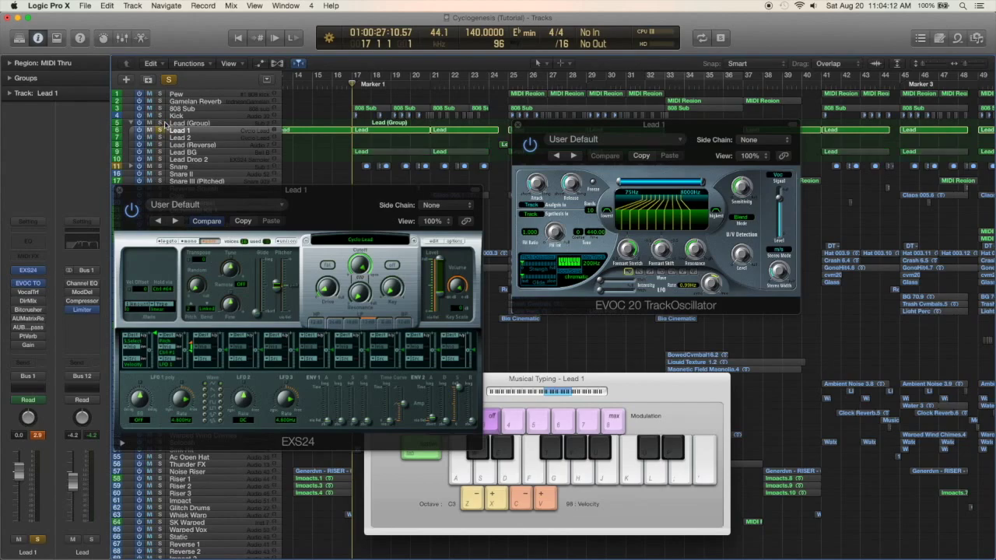
key(space)
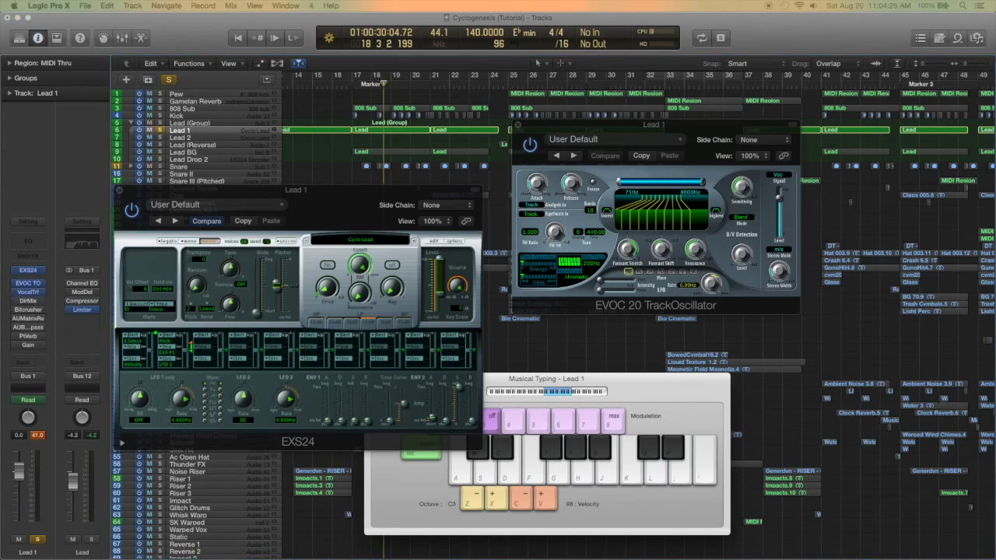
click(28, 292)
Position the Vocal Transformer window, reset the playhead to bar 17, and briefly view the Direction Mixer
drag(578, 170, 646, 221)
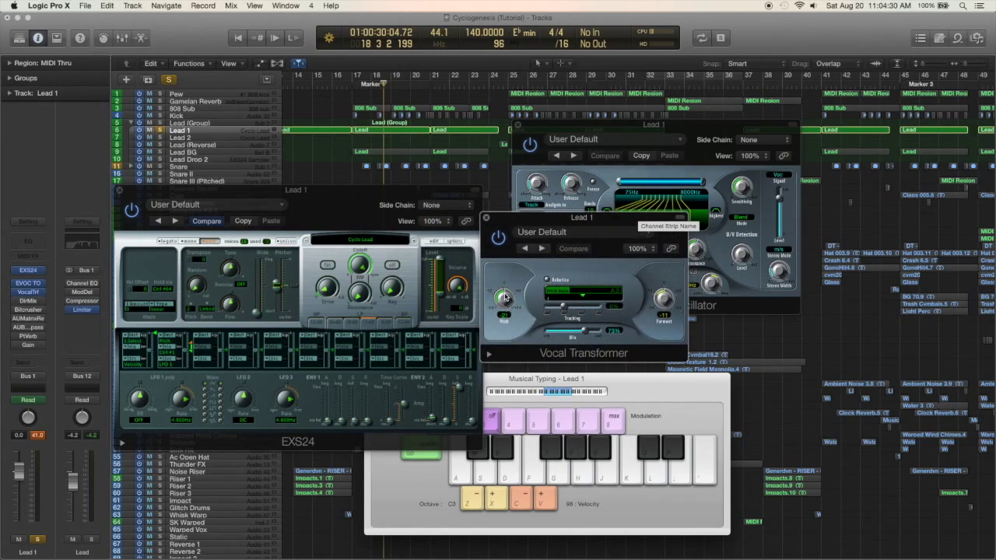
click(351, 85)
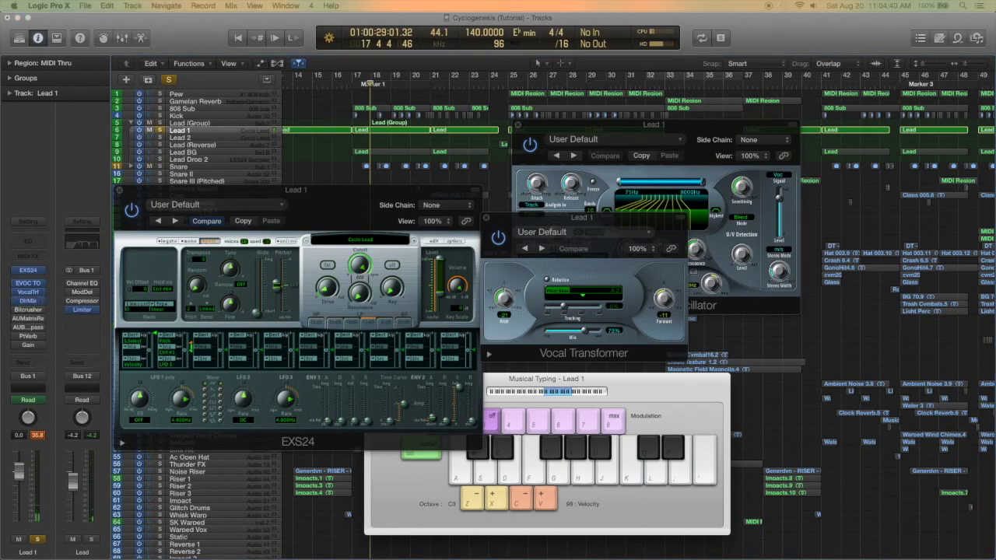
click(28, 301)
drag(399, 178, 438, 133)
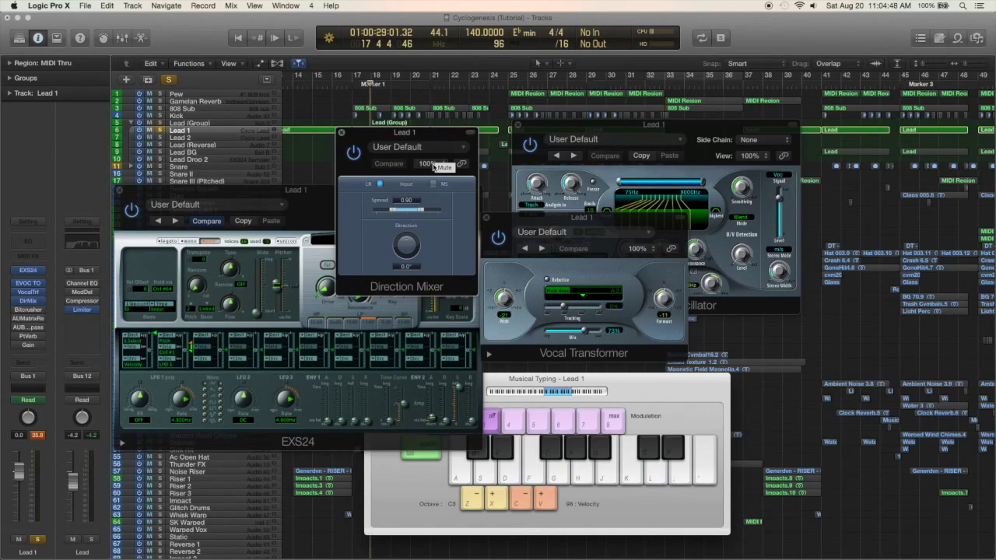
click(341, 134)
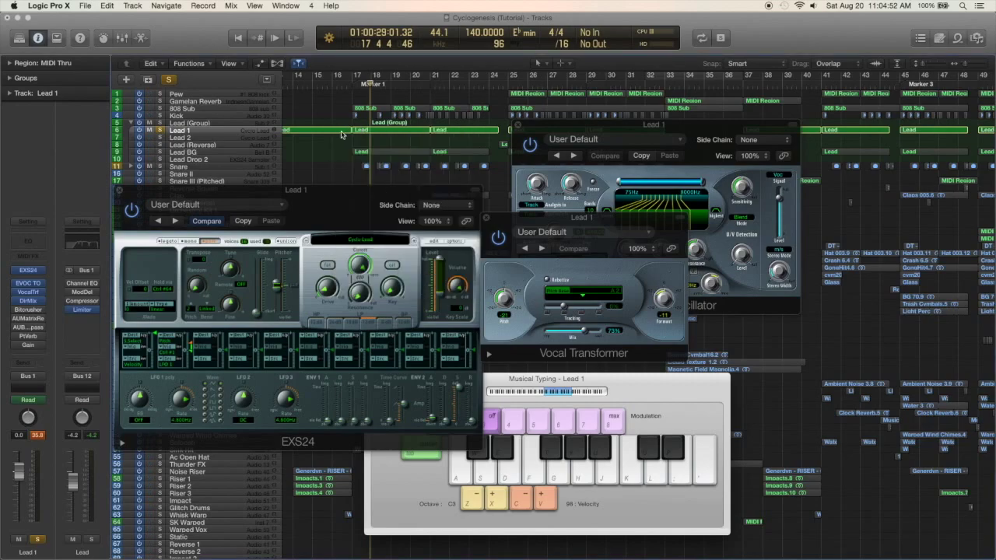
Hear Lead 1 through the Bitcrusher from before bar 17, then close the Bitcrusher and EVOC 20 windows
click(28, 309)
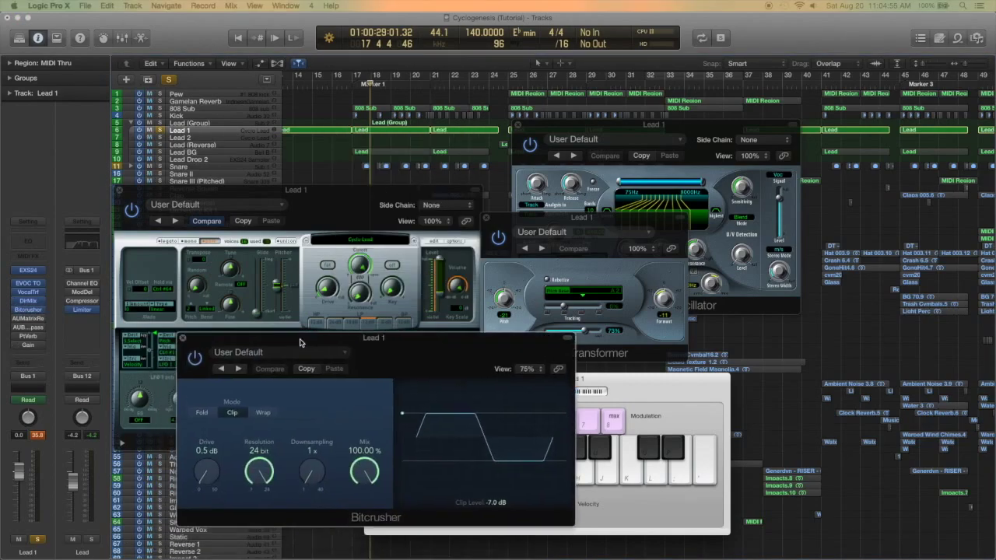
drag(302, 343, 379, 168)
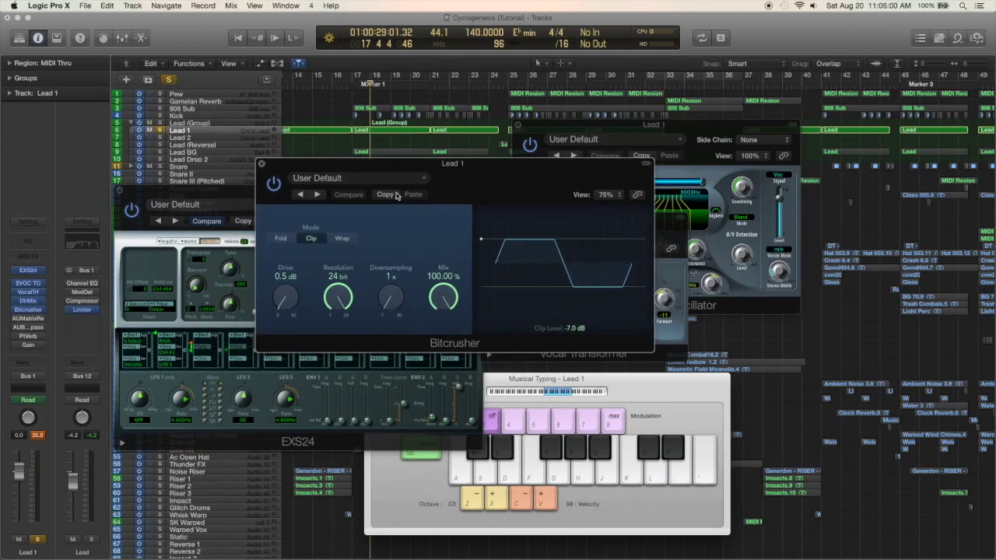
click(351, 84)
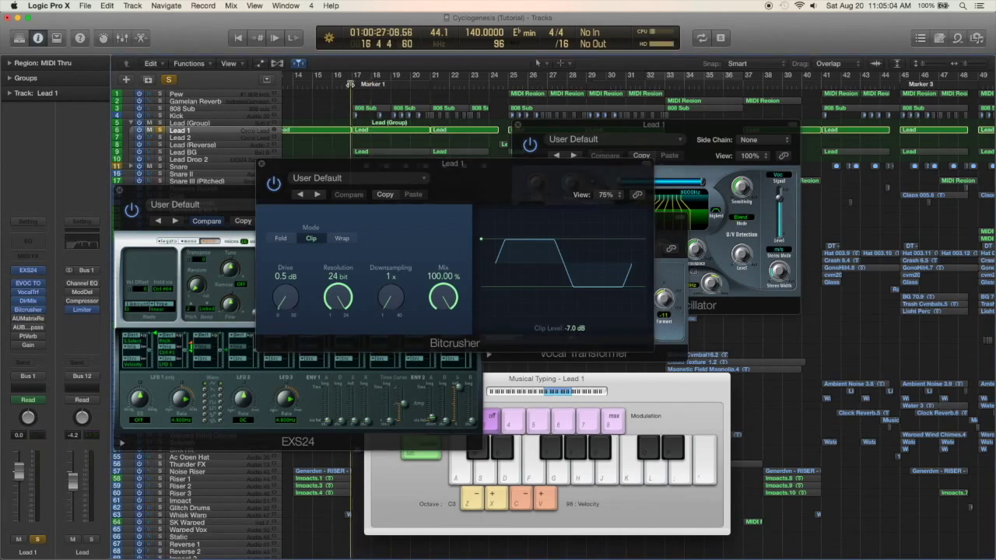
key(space)
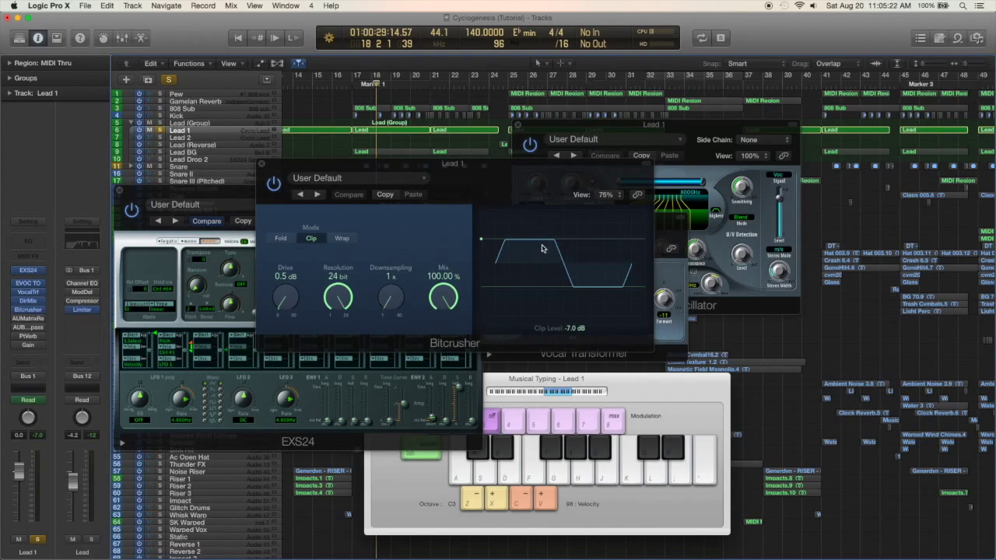
click(264, 166)
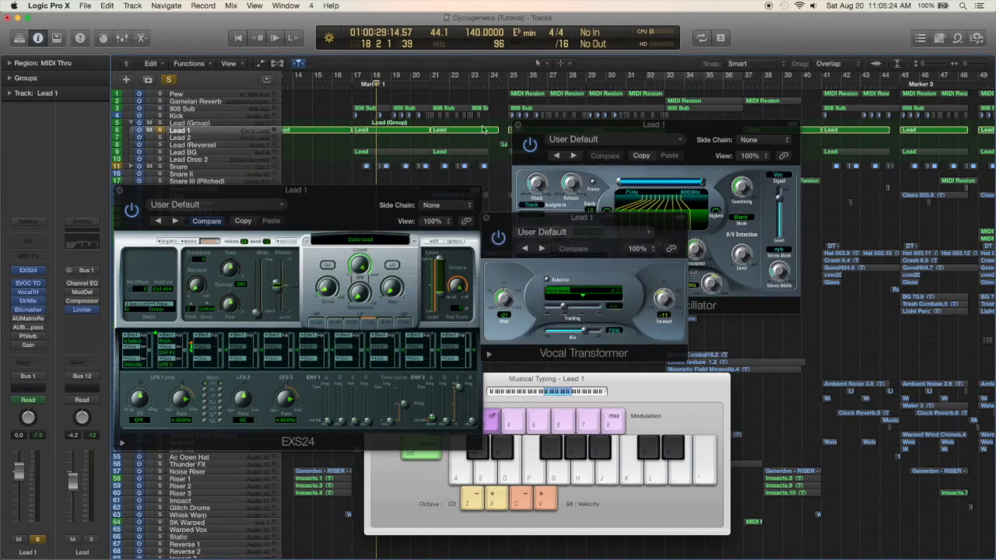
click(516, 125)
Close the Vocal Transformer, Musical Typing and EXS24 sampler windows
click(487, 218)
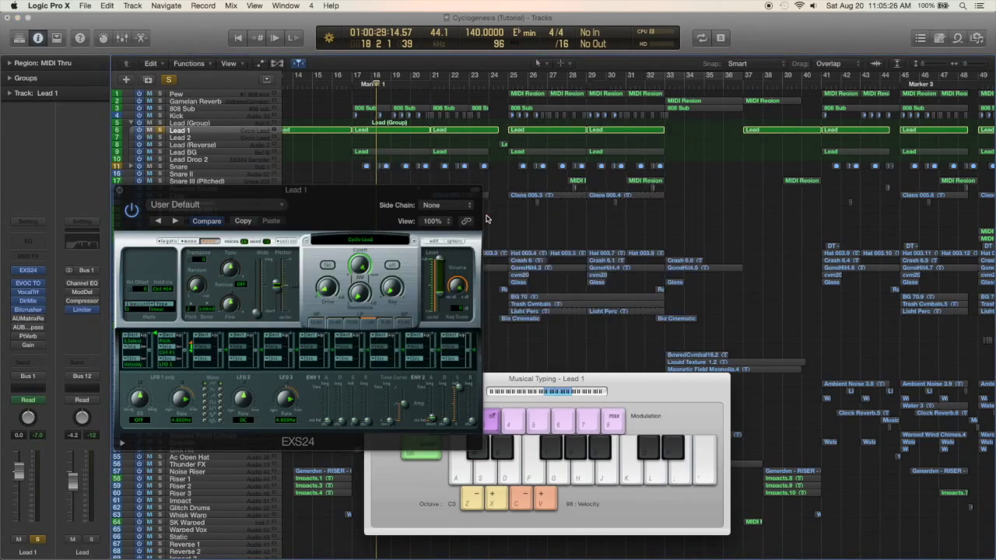
key(super+k)
click(118, 190)
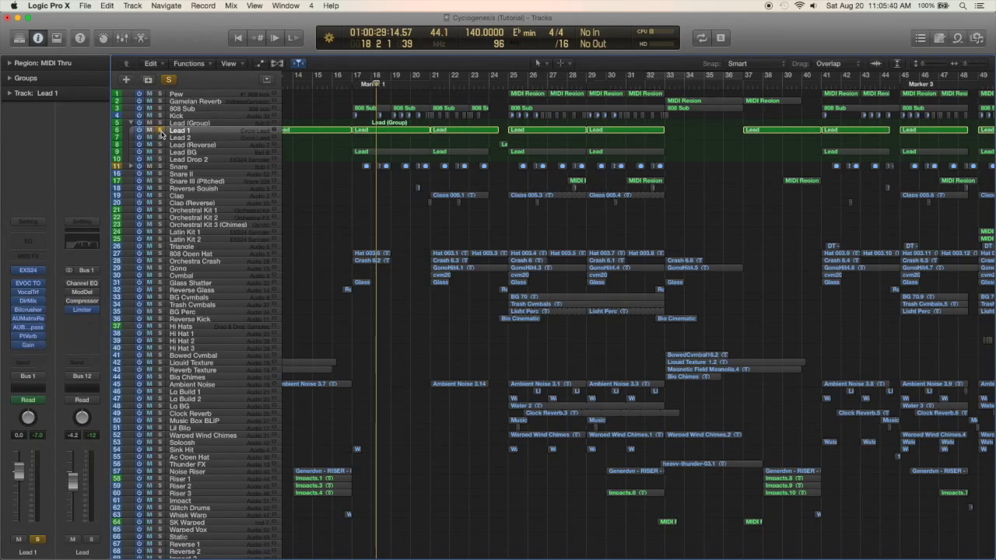
Expand Lead 1's automation lanes and play from bar 9 to review the reverb and bandpass curves
scroll(330, 118, left, 3)
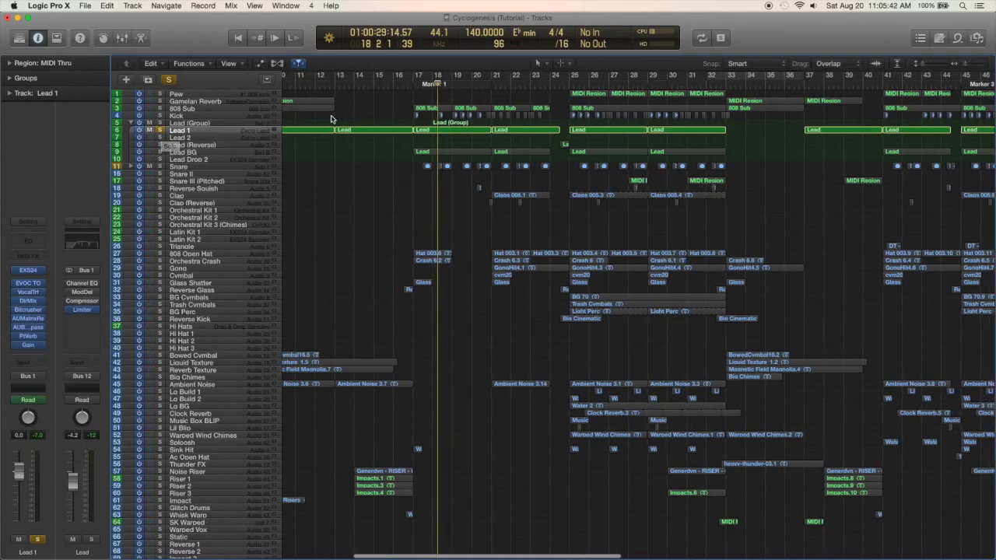
scroll(334, 125, left, 3)
key(a)
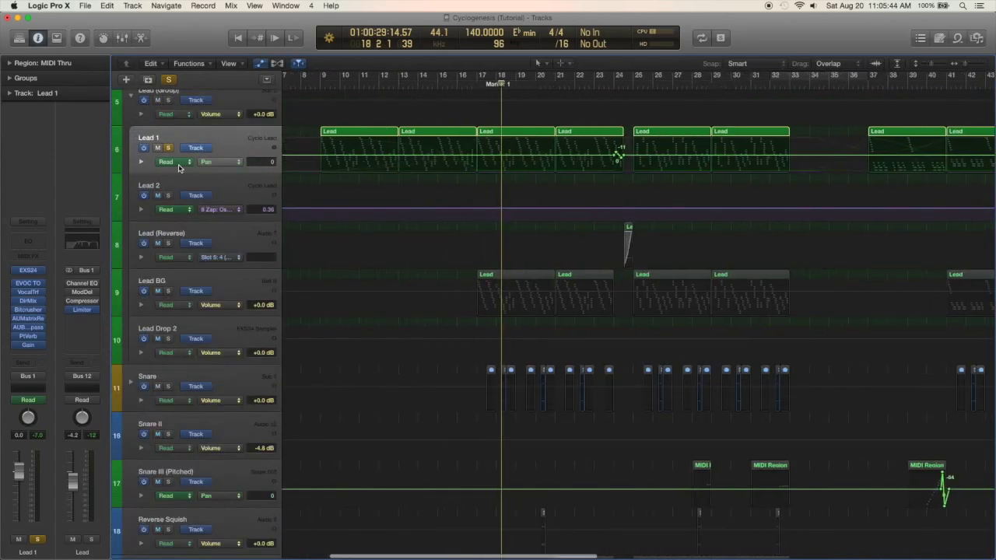
click(141, 162)
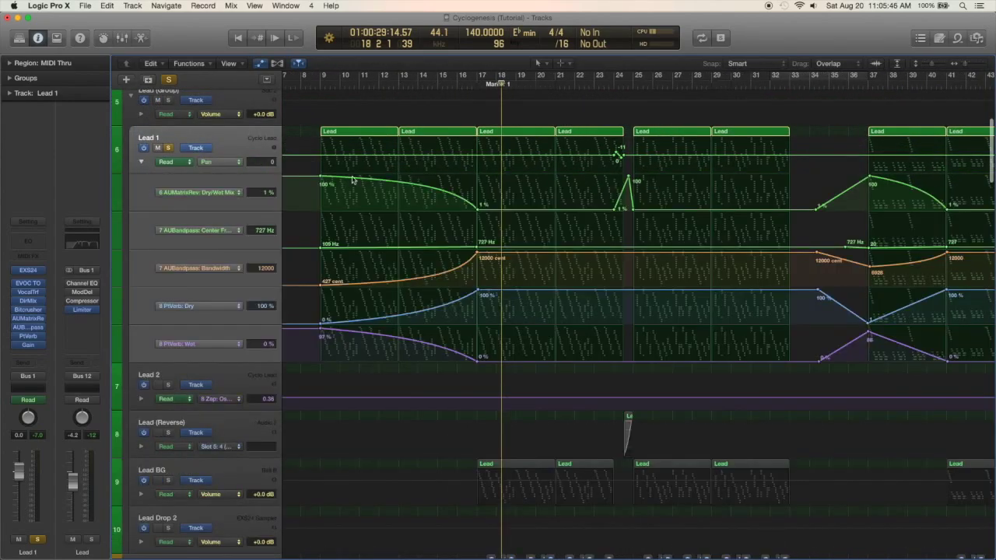
scroll(352, 181, down, 2)
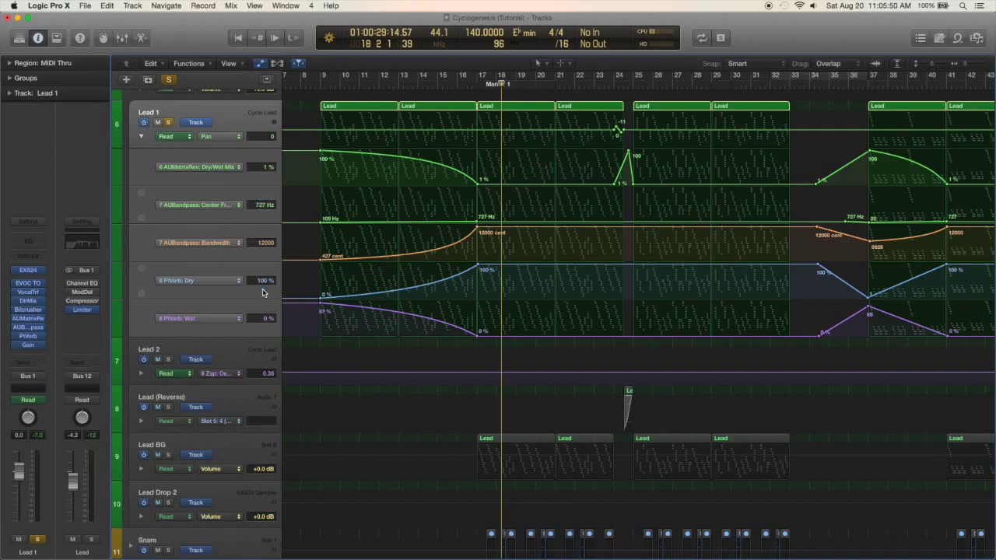
click(322, 81)
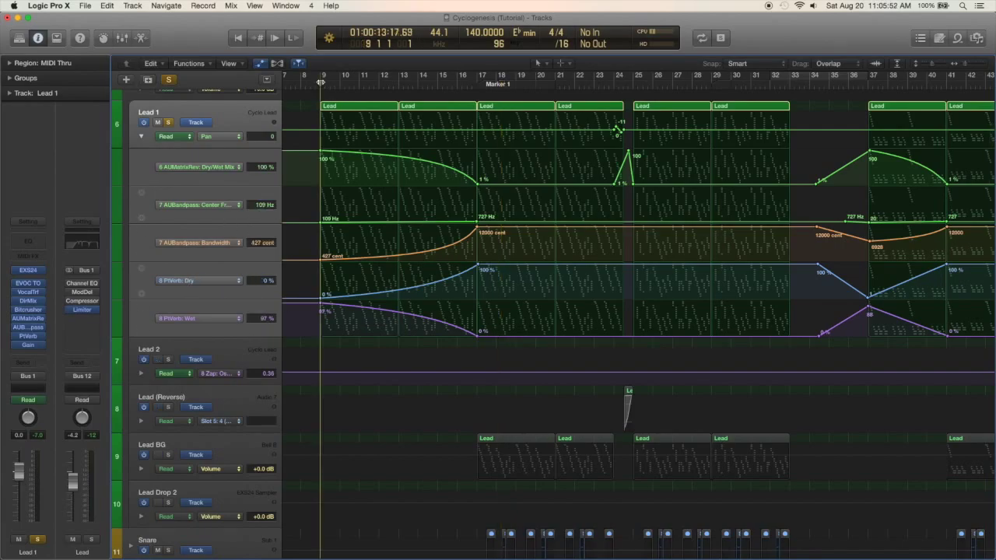
key(space)
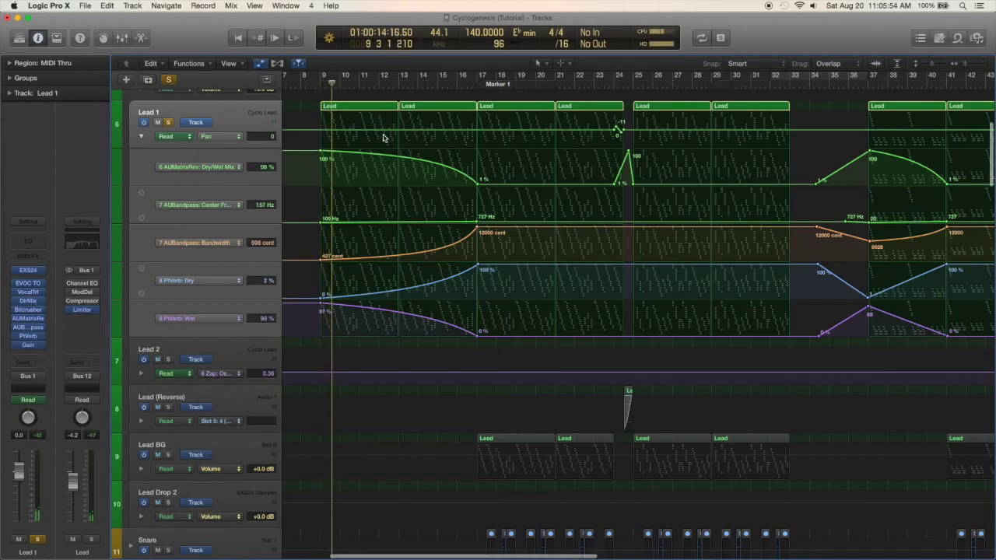
scroll(383, 137, up, 1)
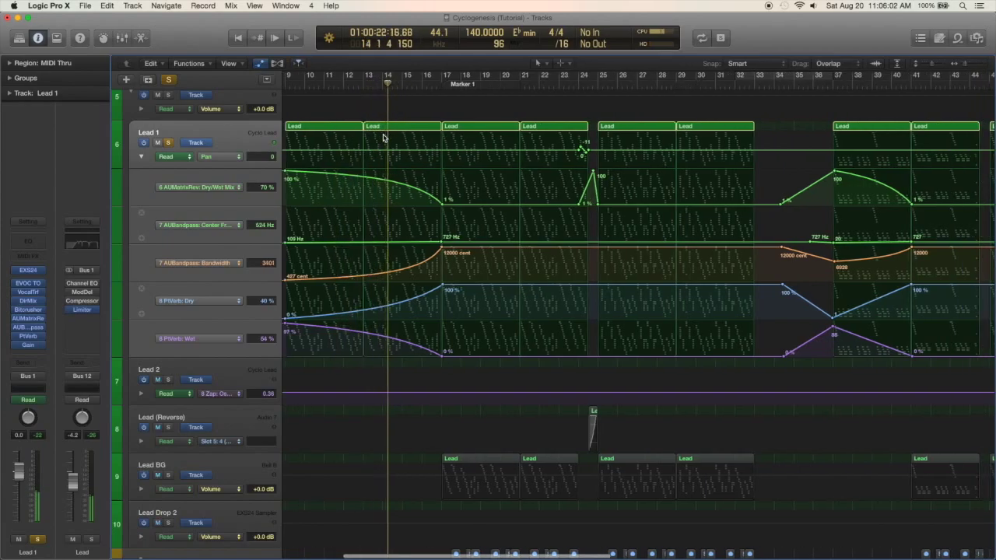
key(space)
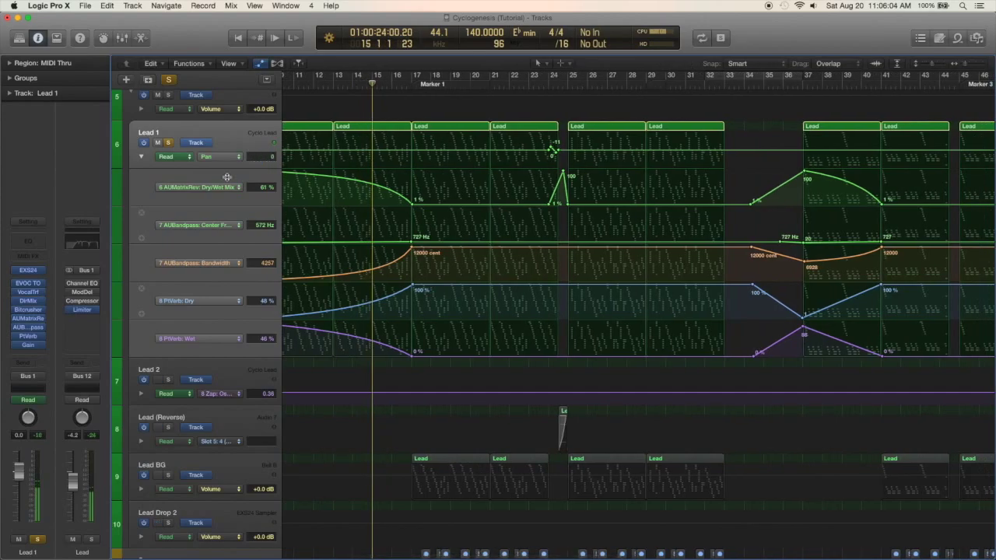
key(a)
key(super+Up)
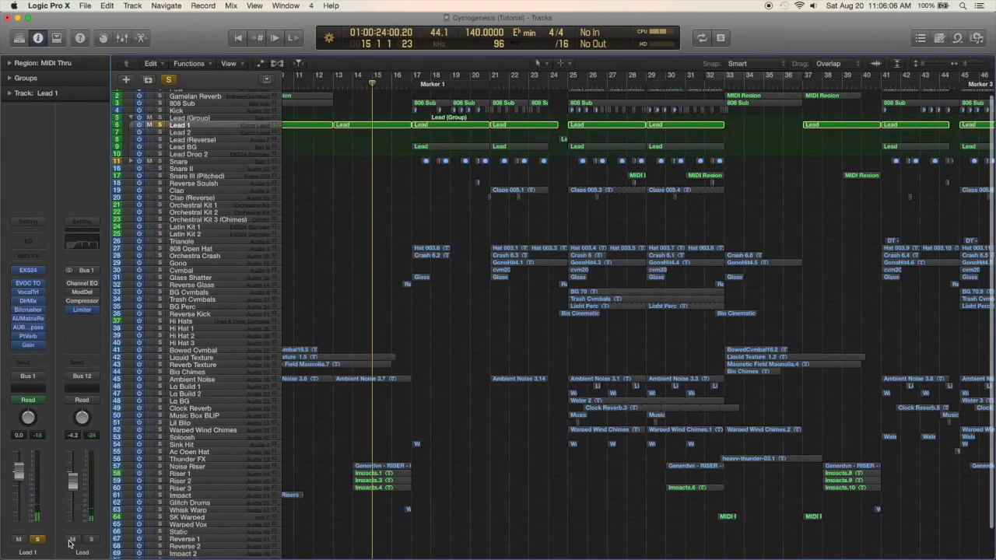
Unsolo Lead 1, check its Channel EQ, then bring up the Modulation Delay plug-in
click(37, 538)
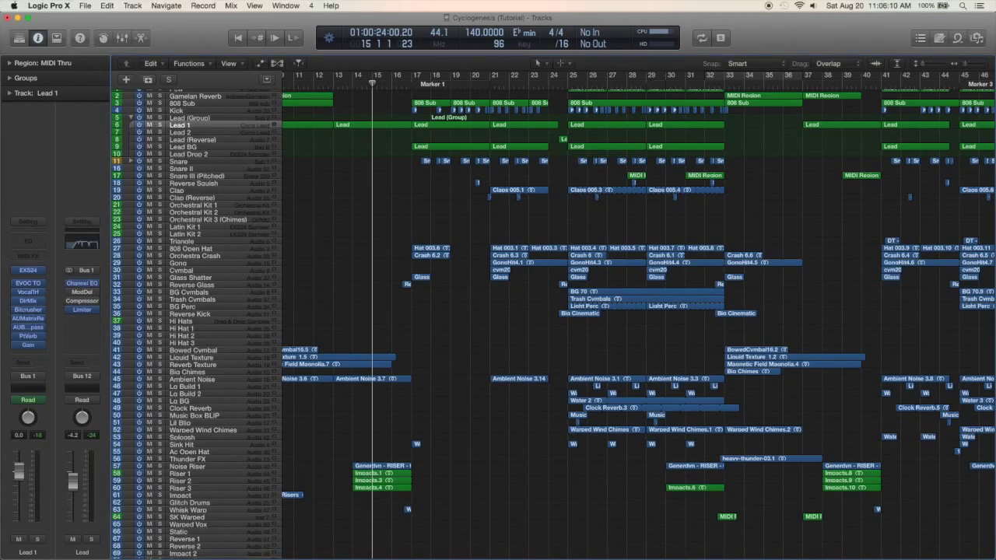
key(v)
drag(423, 220, 427, 154)
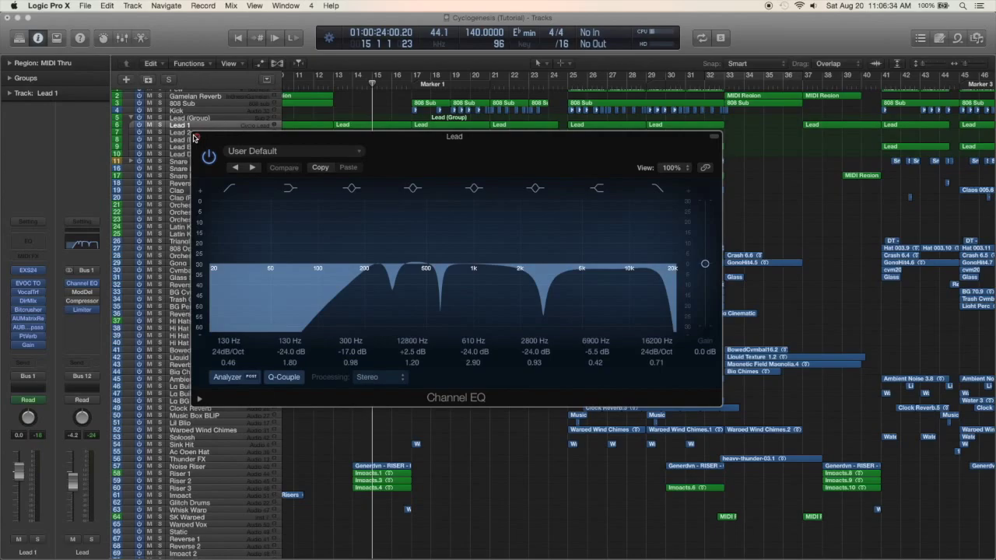
click(195, 137)
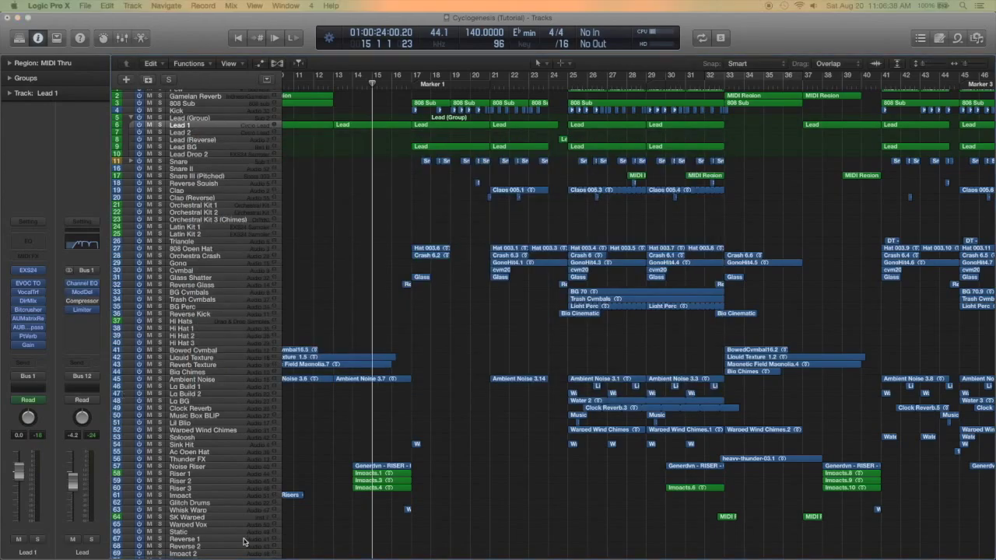
click(82, 292)
Move the Modulation Delay window lower, then close it with Cmd+W
drag(514, 82, 500, 112)
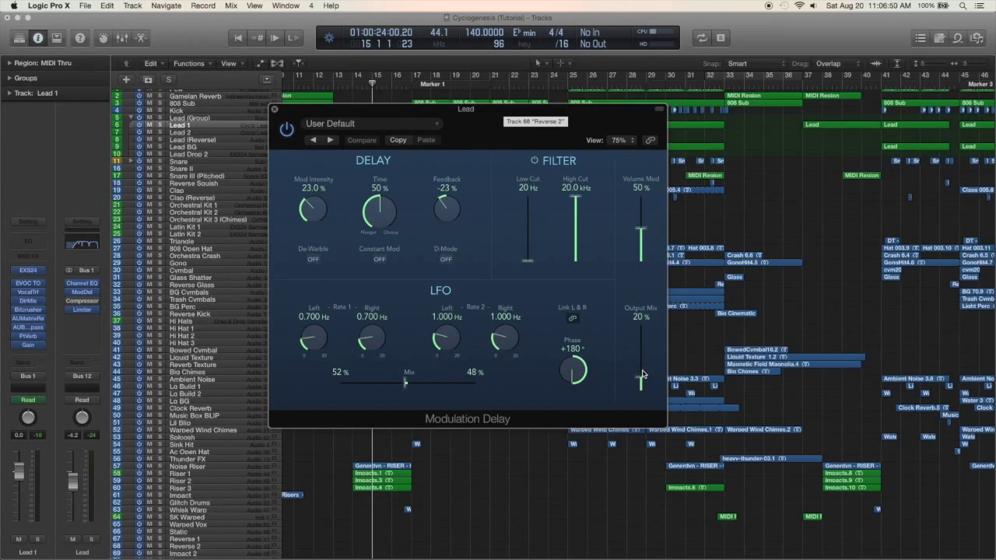
key(super+w)
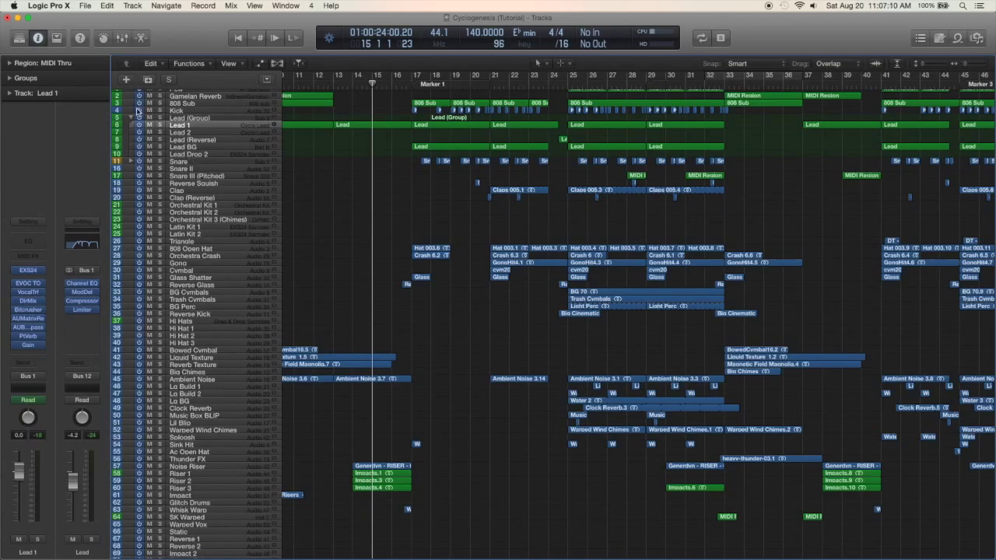
Solo the Lead BG track with taller rows and play it from bar 17
scroll(288, 122, right, 5)
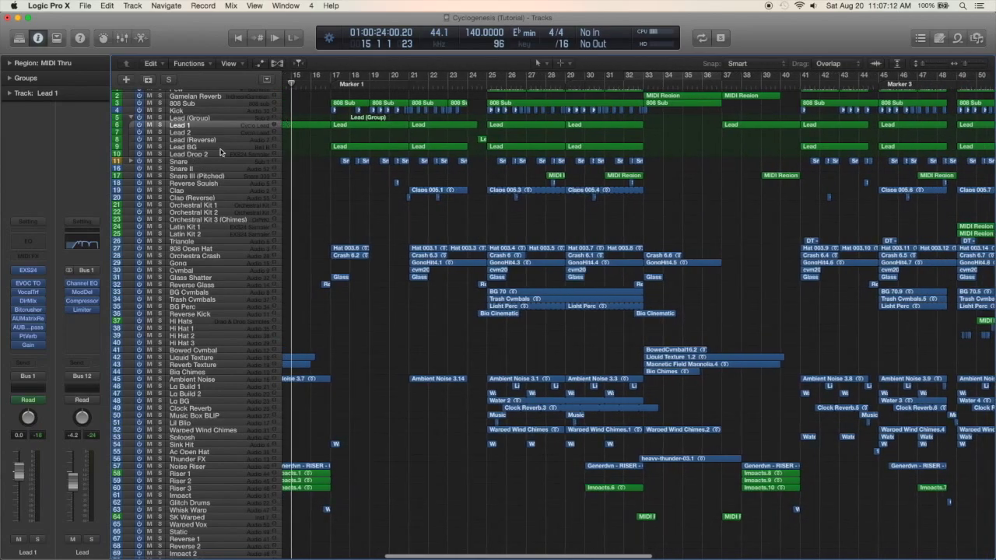
click(212, 150)
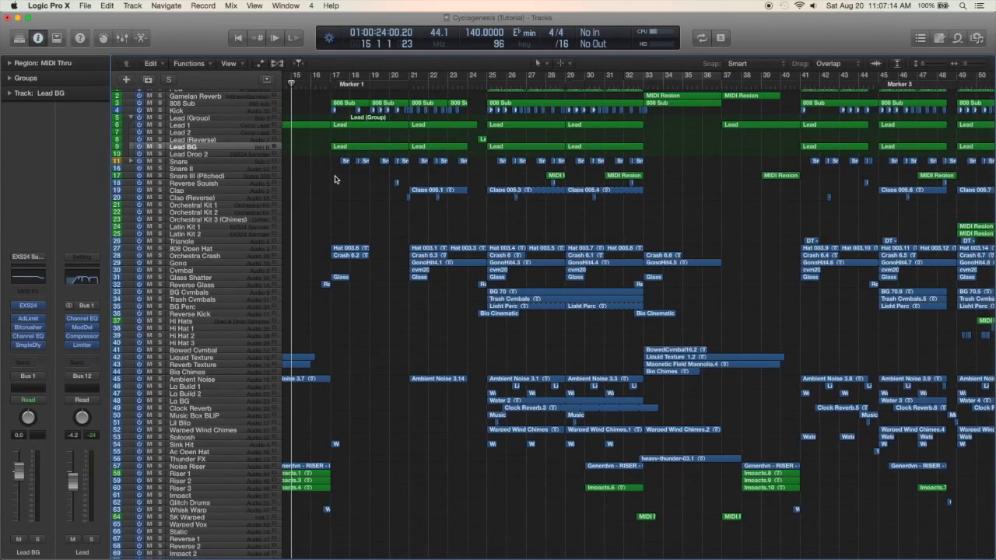
key(super+Down)
key(super+Down)
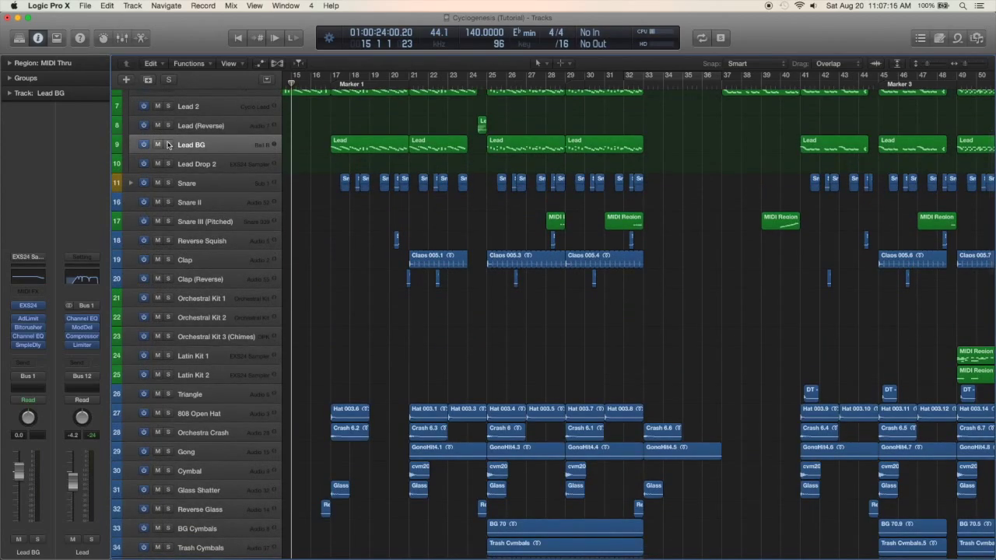
key(s)
click(328, 84)
key(space)
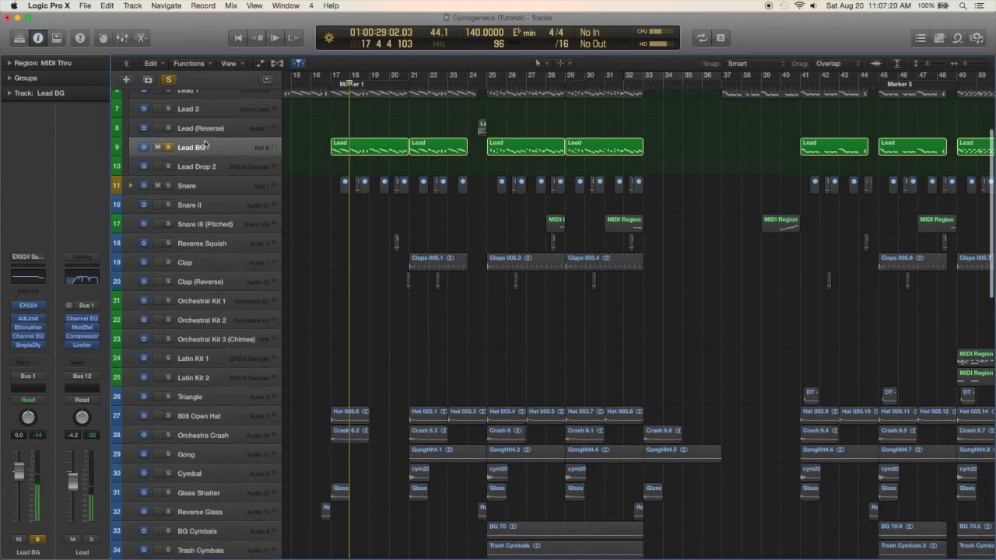
scroll(189, 148, up, 3)
Compare Lead 1 and Lead BG solos from bar 17, then clear all solos
click(168, 153)
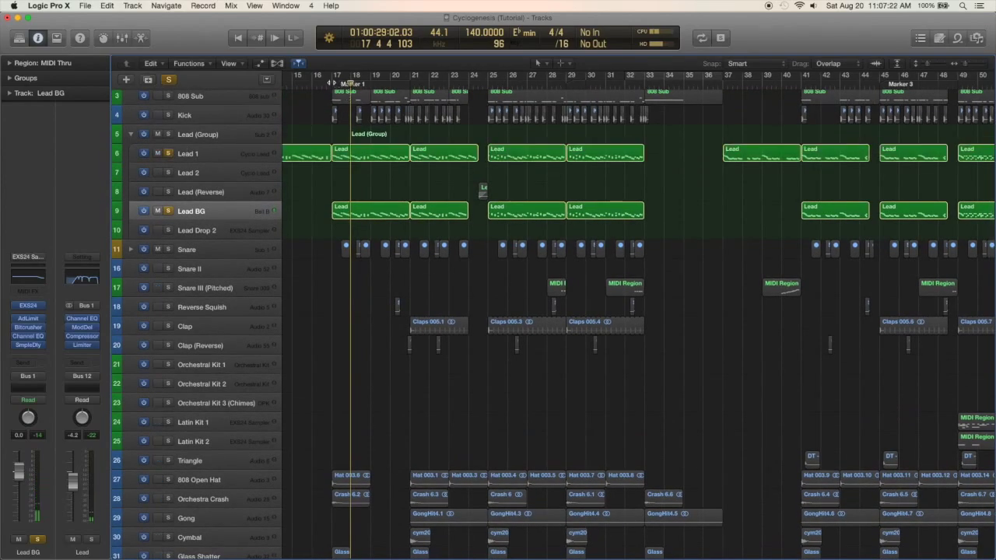
click(330, 83)
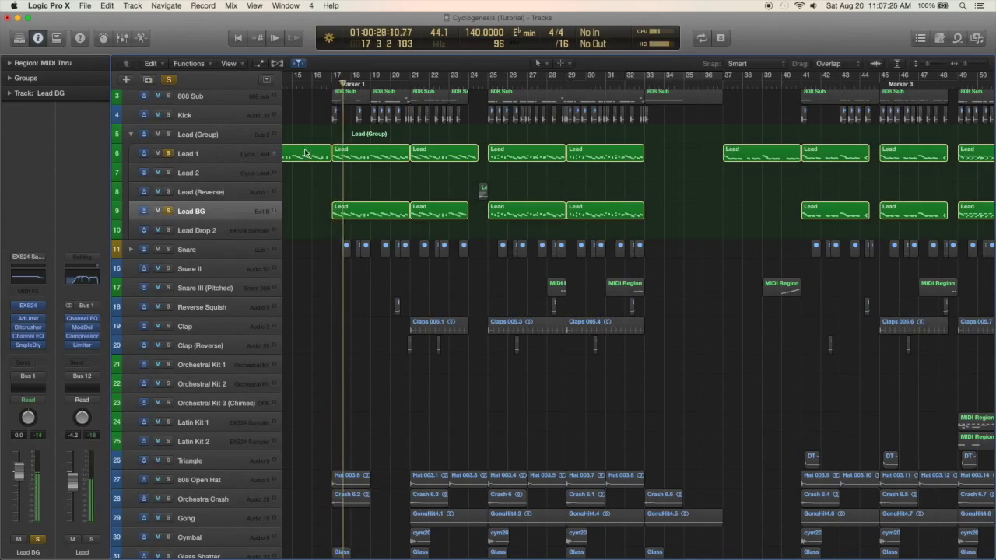
click(168, 211)
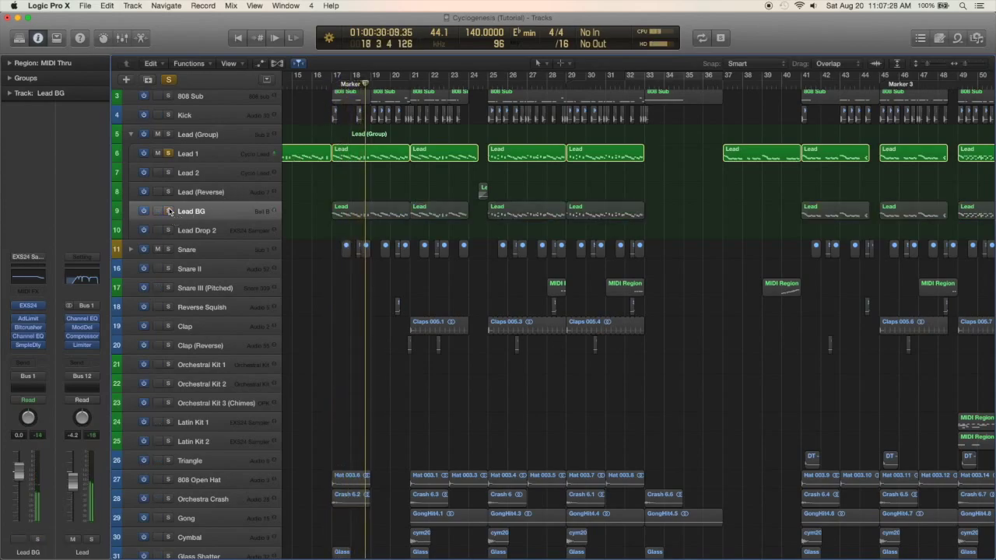
click(168, 211)
click(168, 80)
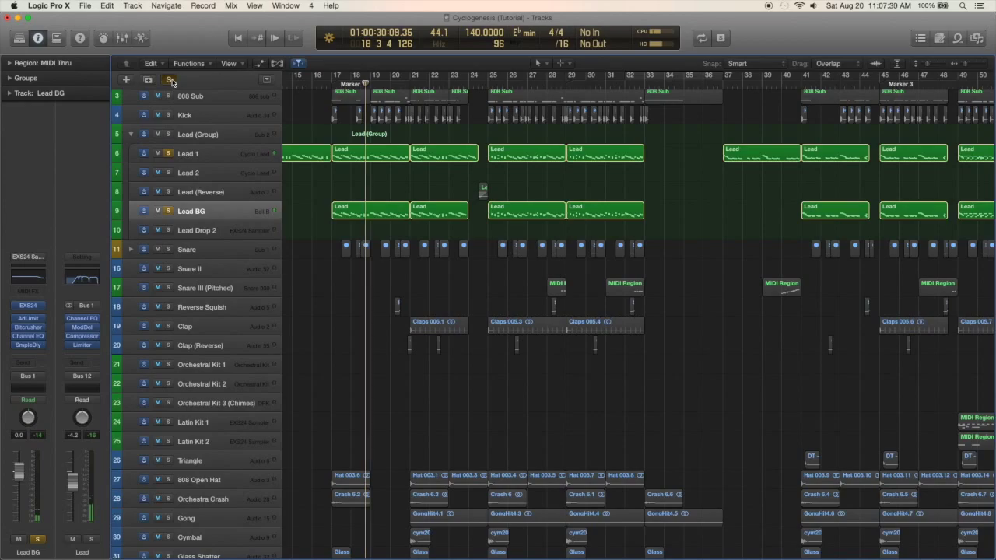
Open the Lead region on Lead 1 in the Piano Roll editor
scroll(331, 169, right, 2)
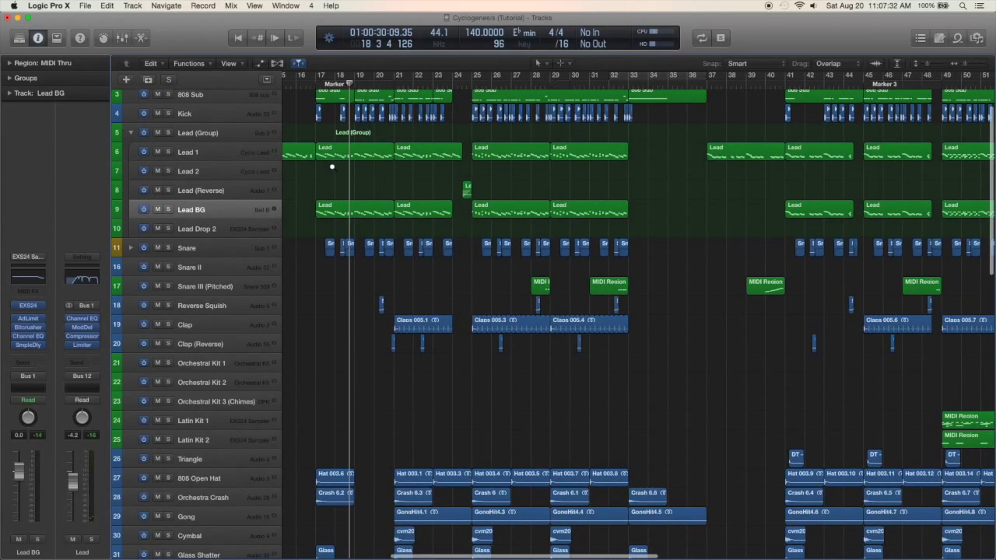
scroll(331, 166, down, 2)
click(278, 189)
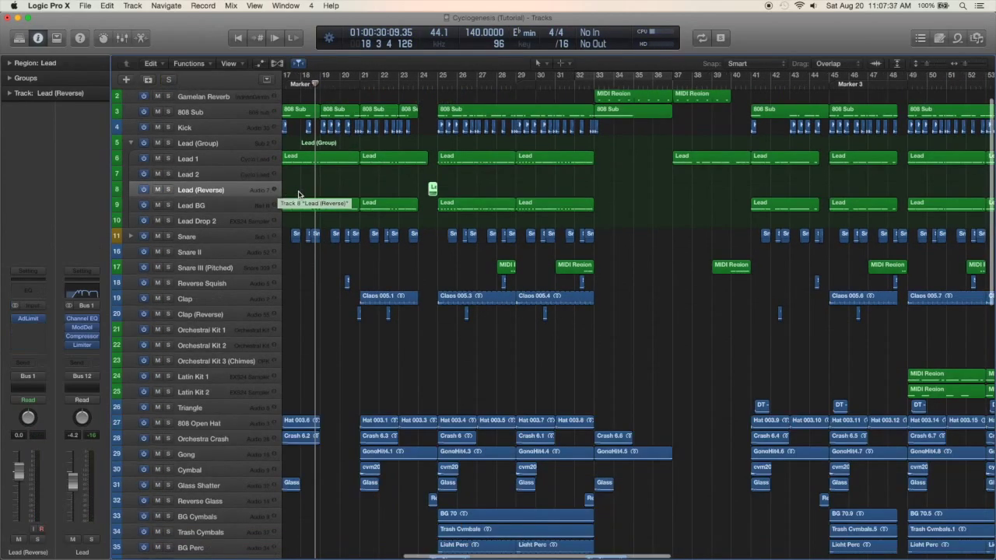
scroll(304, 190, left, 2)
double_click(322, 157)
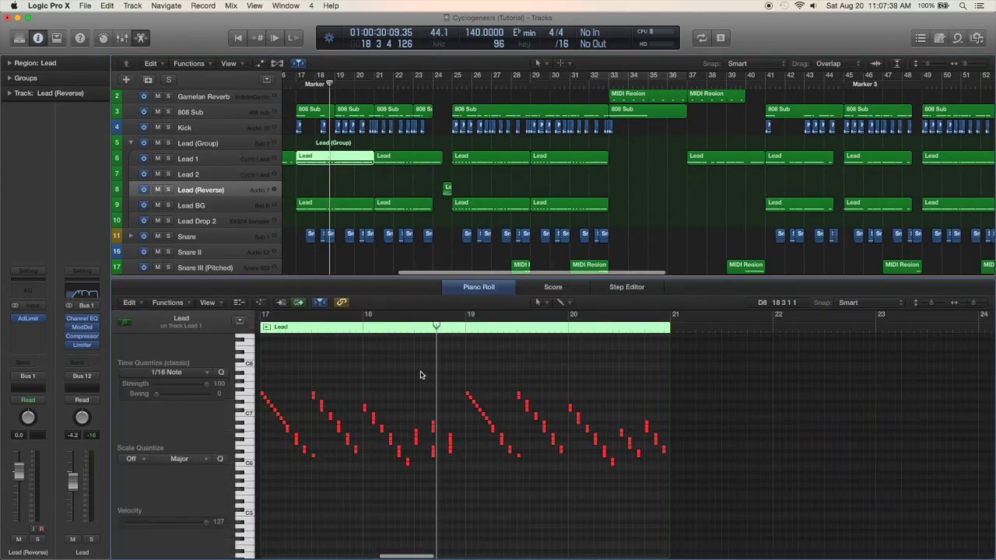
Scan the Lead region's notes, audition keyboard pitches, and place the playhead at bar 20
scroll(410, 369, up, 3)
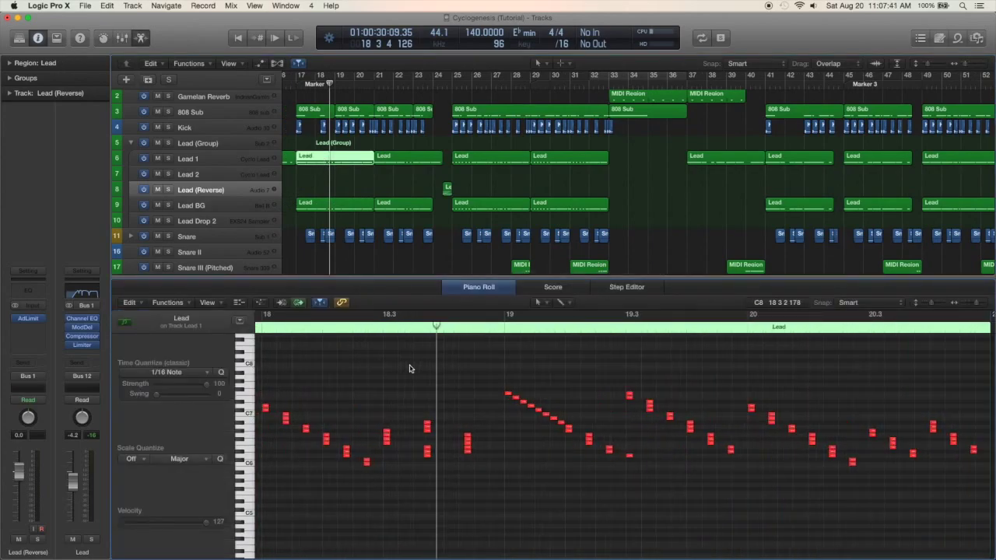
scroll(410, 368, left, 5)
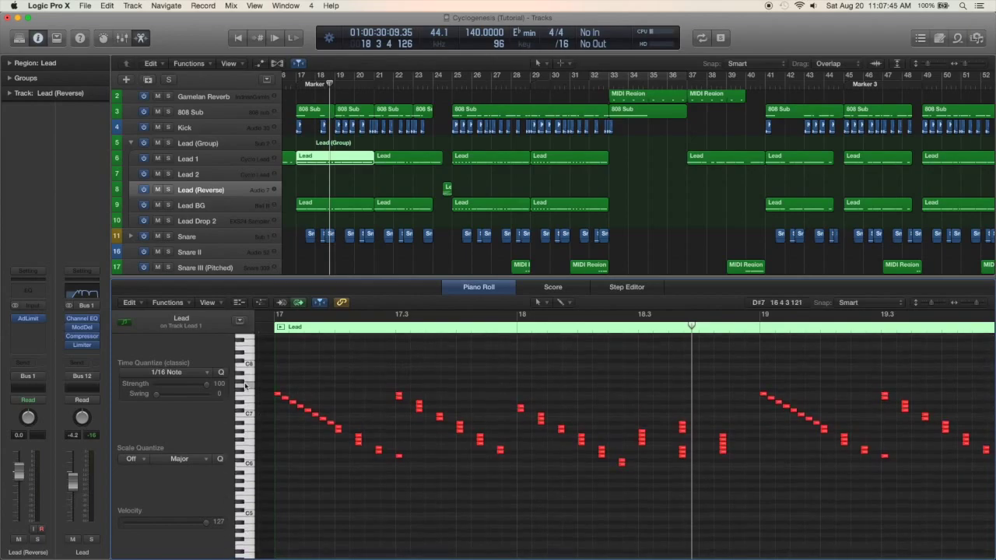
drag(246, 386, 246, 437)
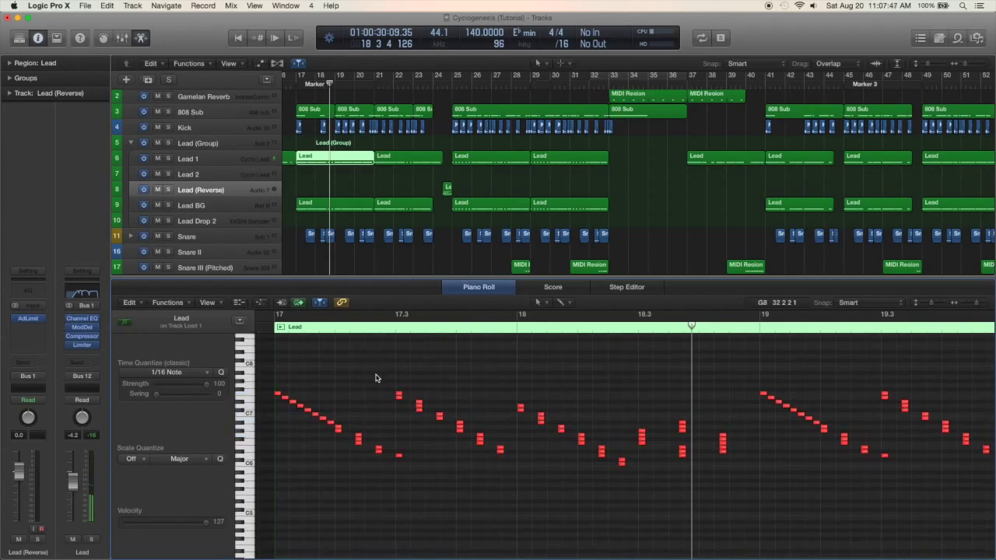
scroll(311, 373, right, 5)
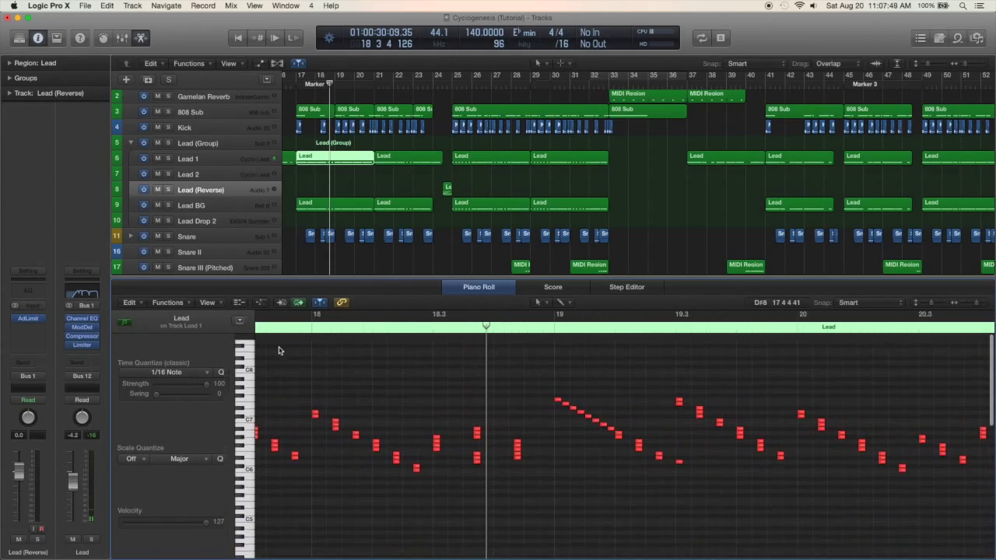
scroll(272, 349, down, 1)
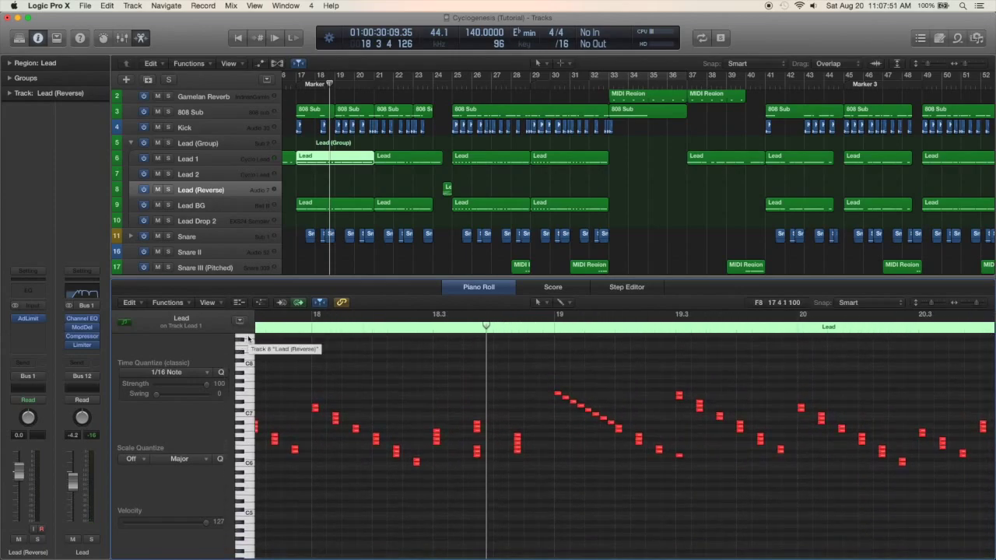
key(super+Left)
scroll(347, 376, right, 10)
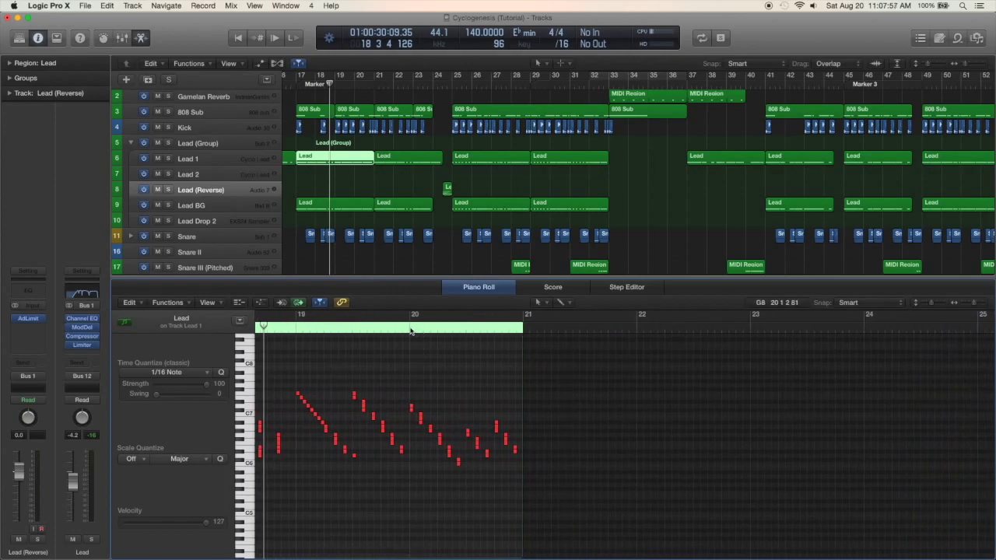
click(409, 327)
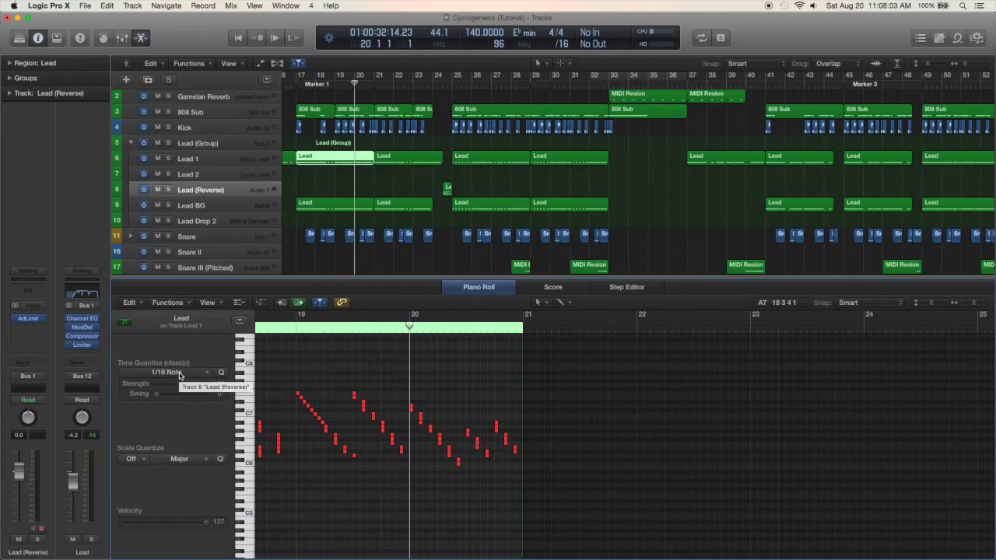
scroll(365, 419, left, 5)
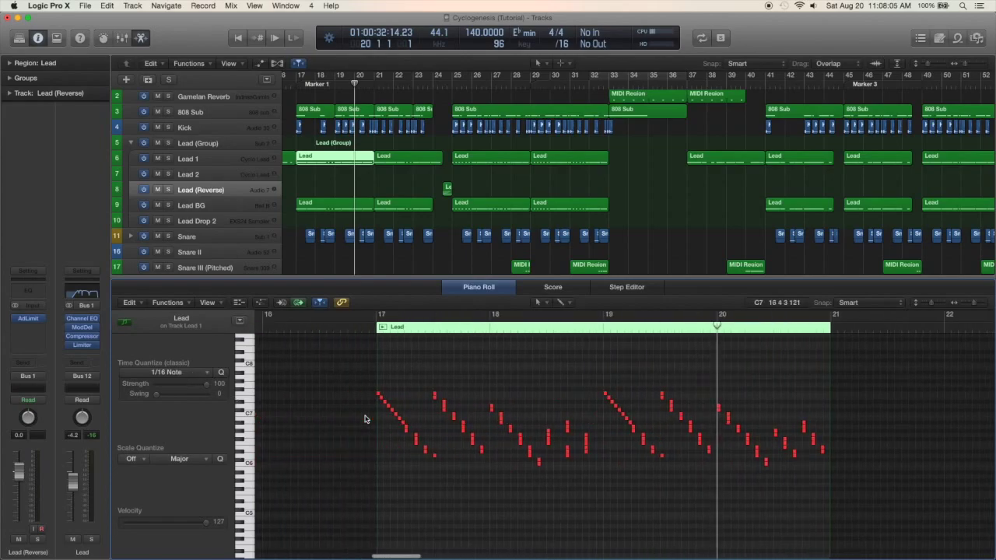
Close the Piano Roll, select Lead 2, and play from bar 65
key(e)
scroll(514, 231, right, 10)
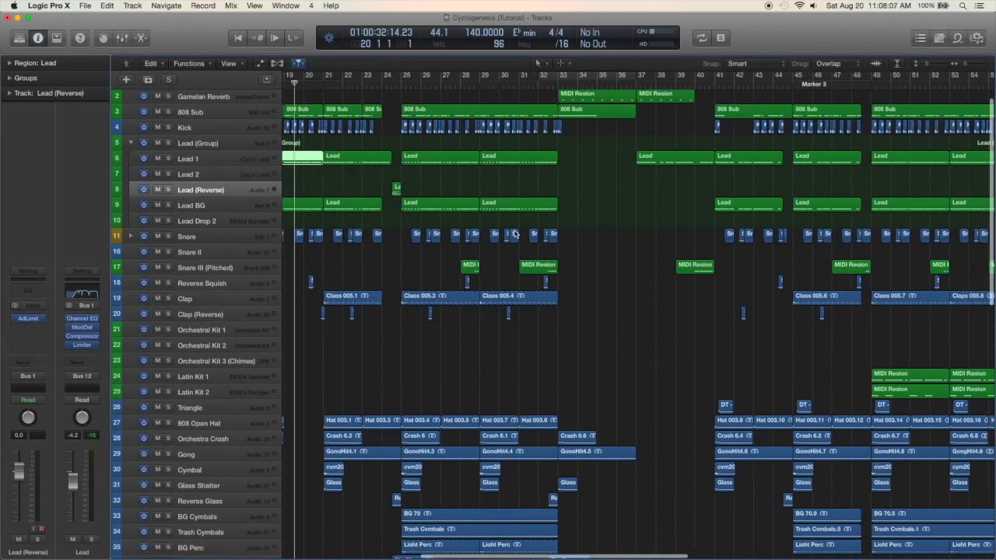
scroll(514, 232, right, 8)
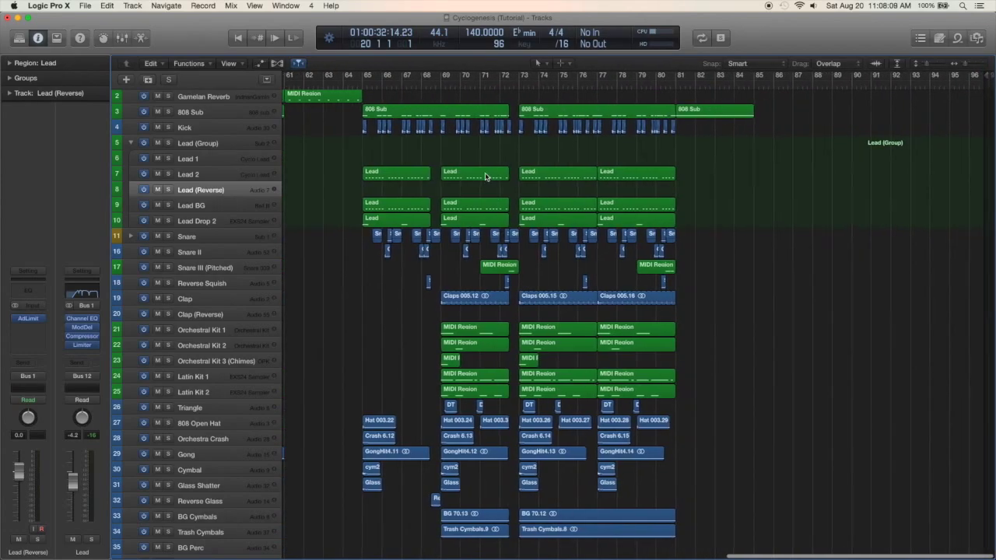
click(231, 174)
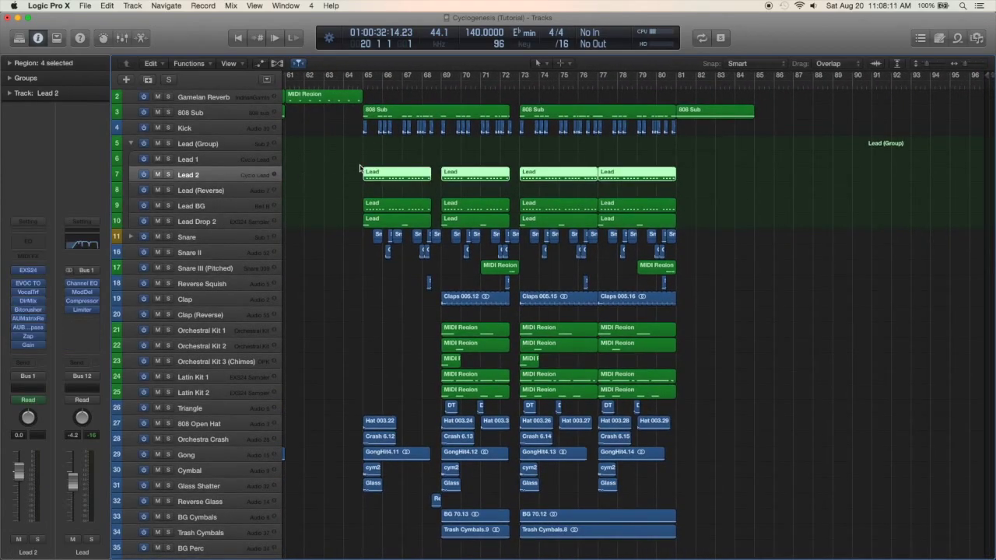
click(362, 84)
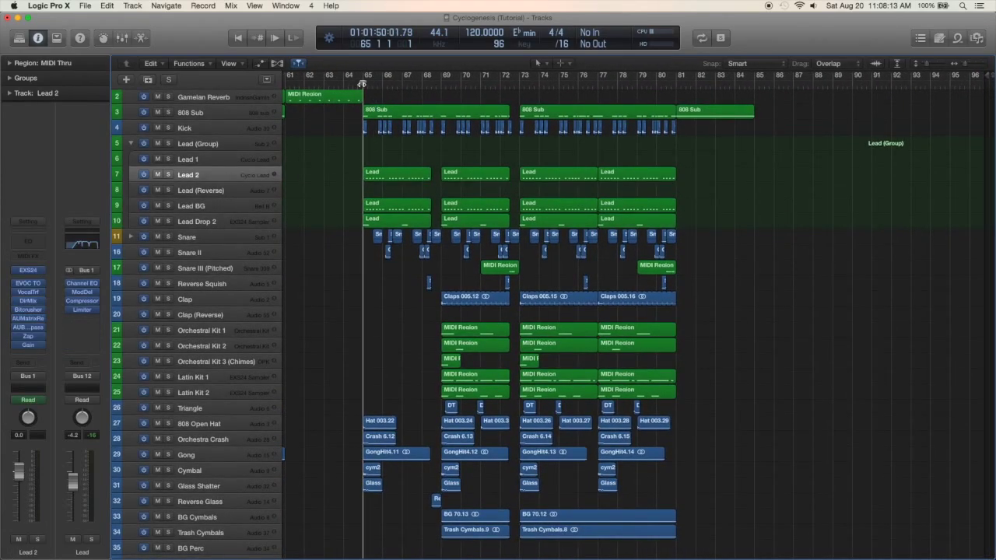
key(space)
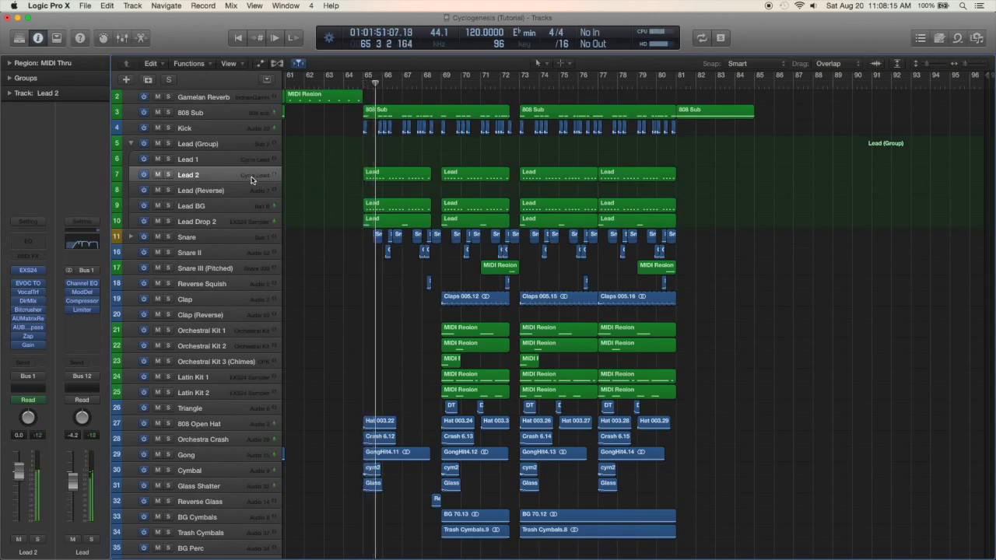
Solo Lead 2, zoom to bars 64–83, and bring up its Zap effect window
click(169, 175)
key(super+Down)
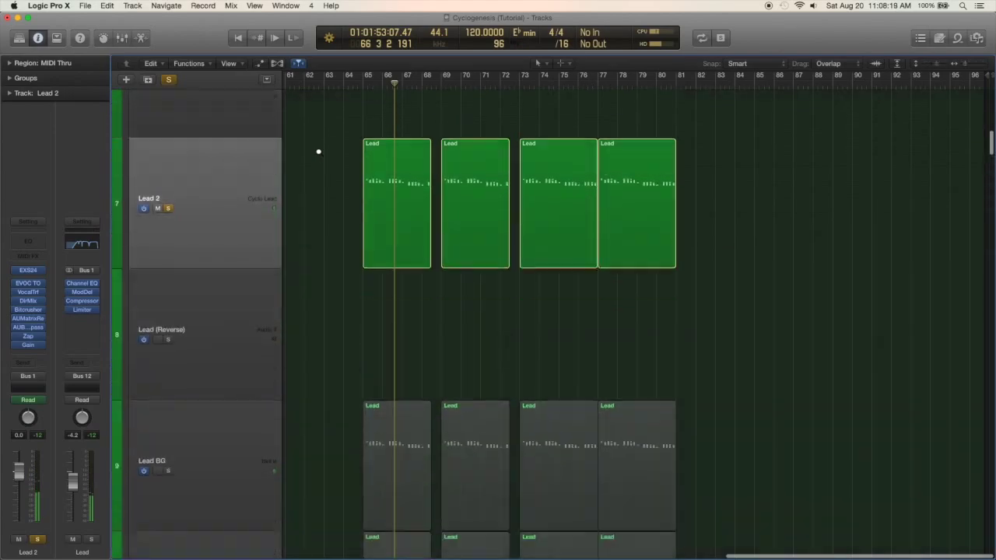
key(z)
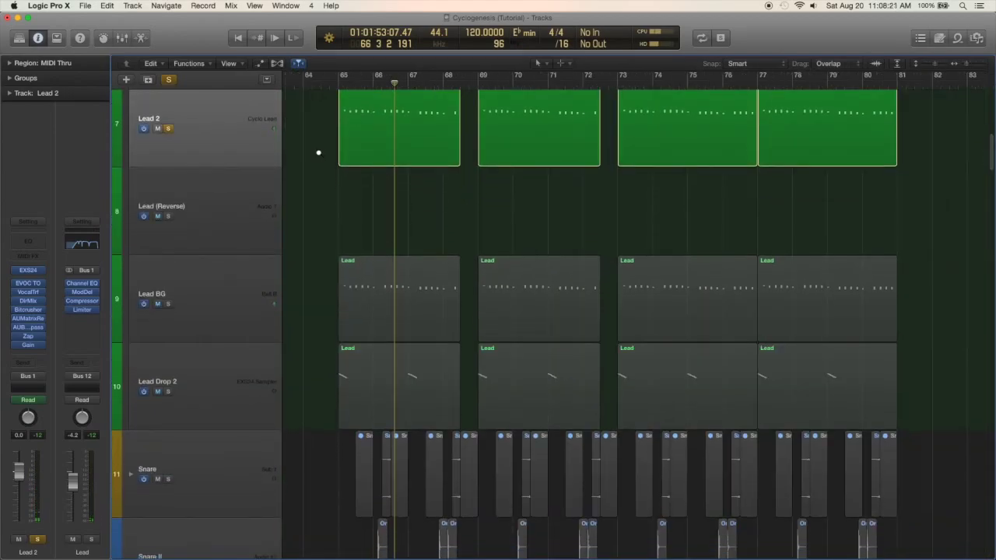
key(super+Up)
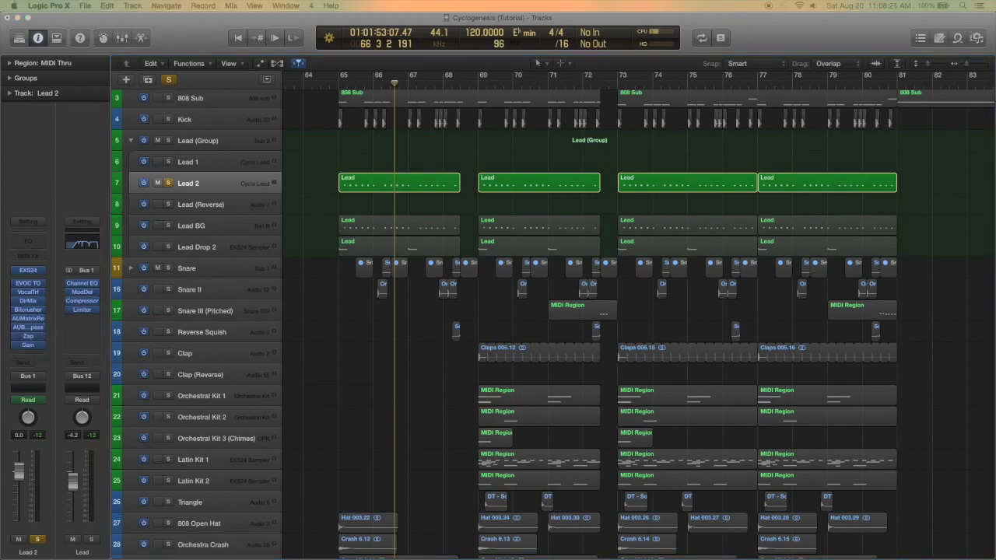
click(27, 335)
drag(322, 207, 690, 107)
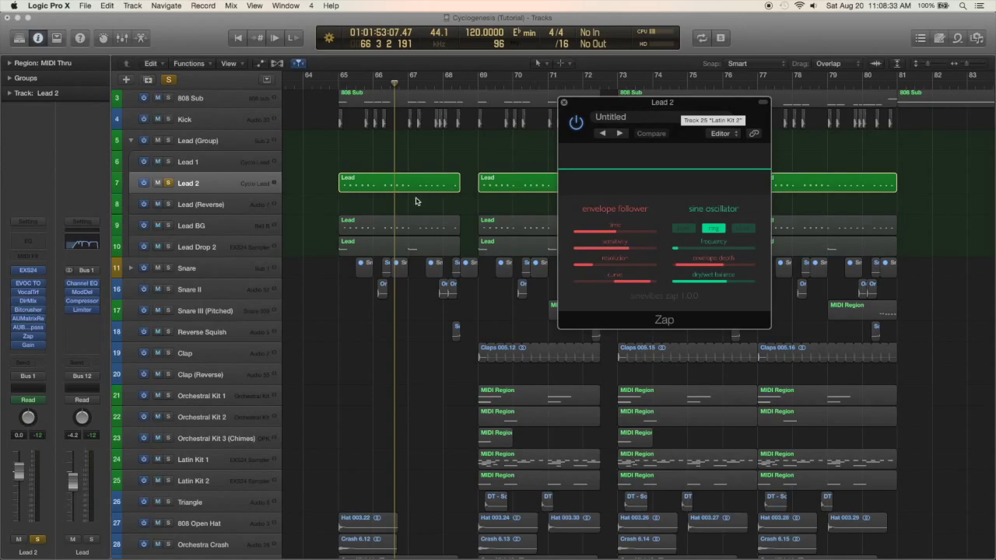
Play Lead 2 from bar 65 and raise the Zap effect's frequency
click(326, 81)
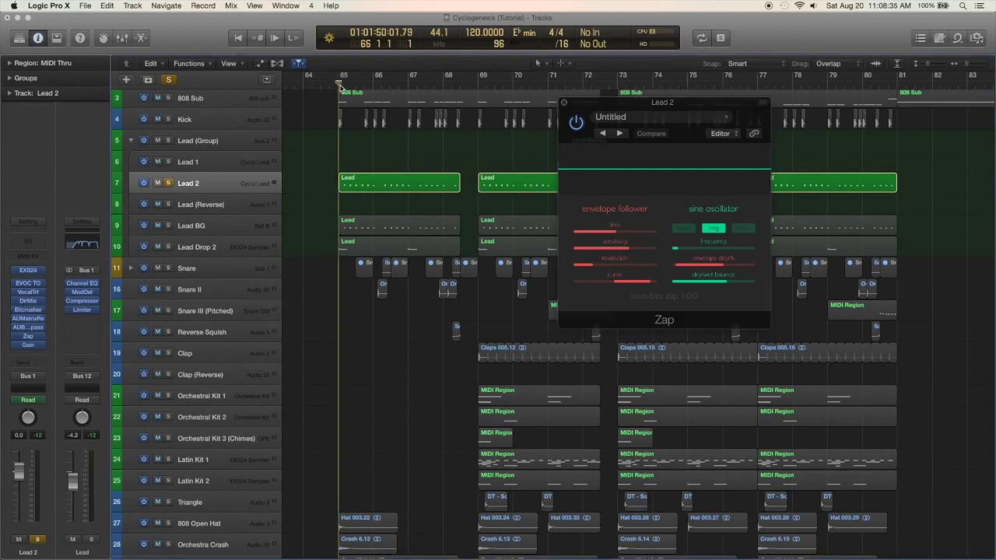
key(space)
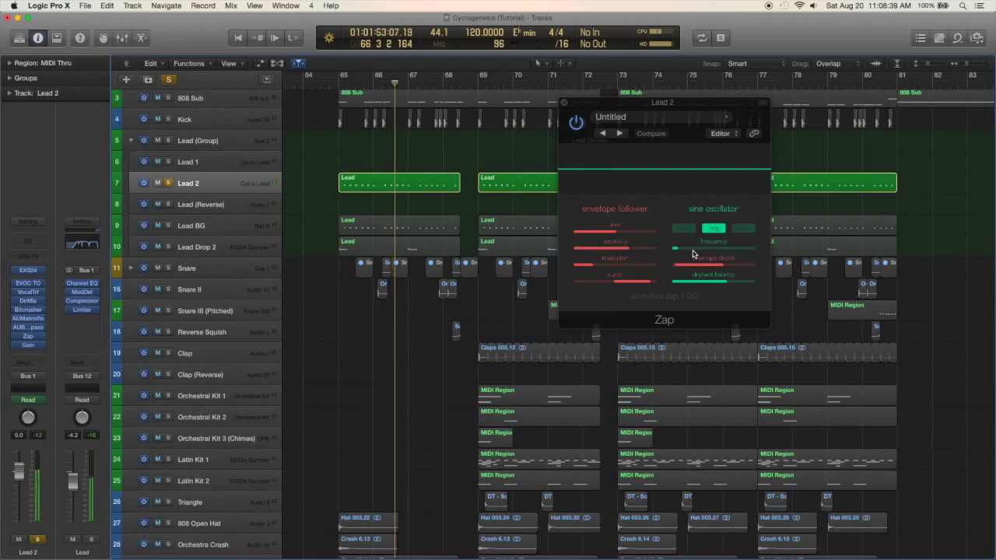
drag(693, 251, 720, 249)
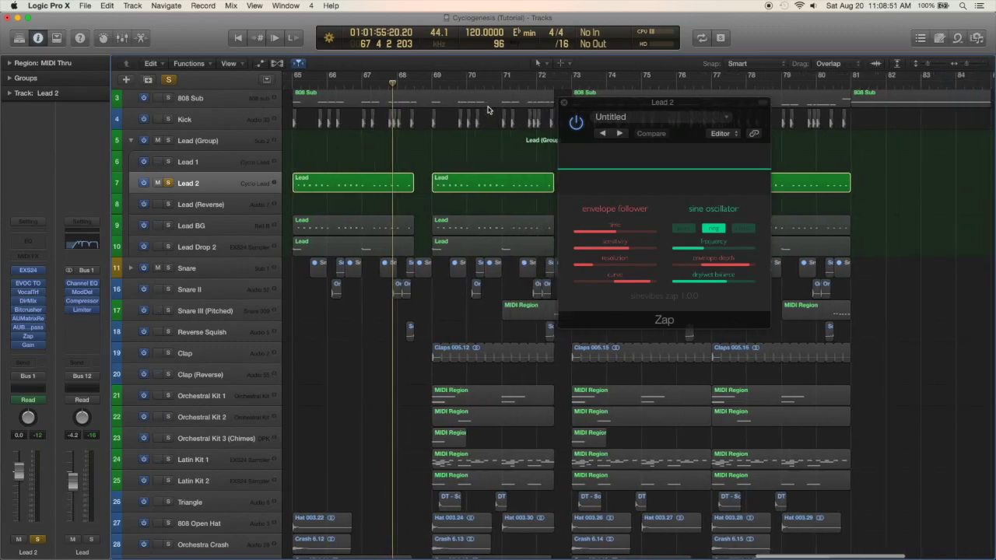
scroll(487, 111, right, 2)
Resize the track rows with Cmd+Down/Up, then select Lead 2's regions and clear its solo
click(564, 104)
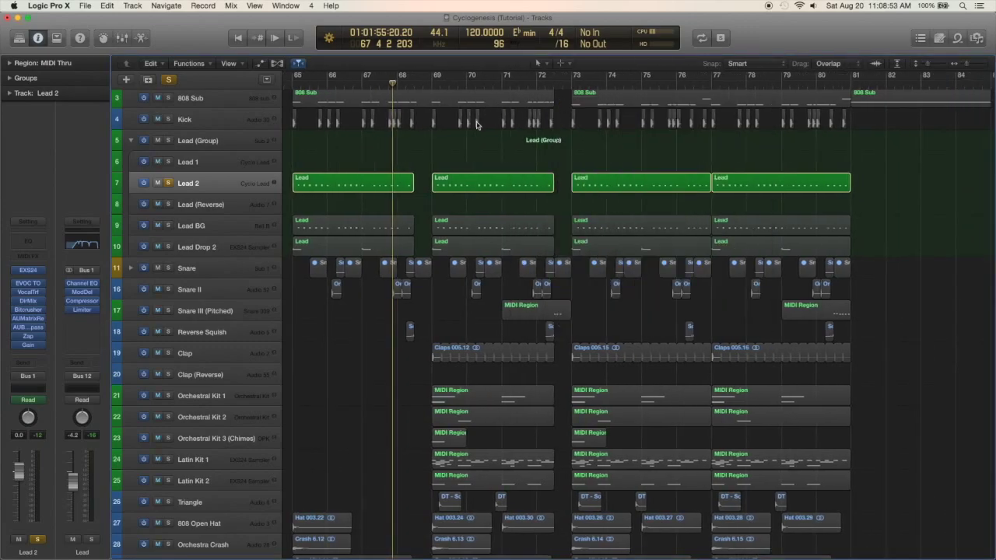
key(super+Down)
key(super+Up)
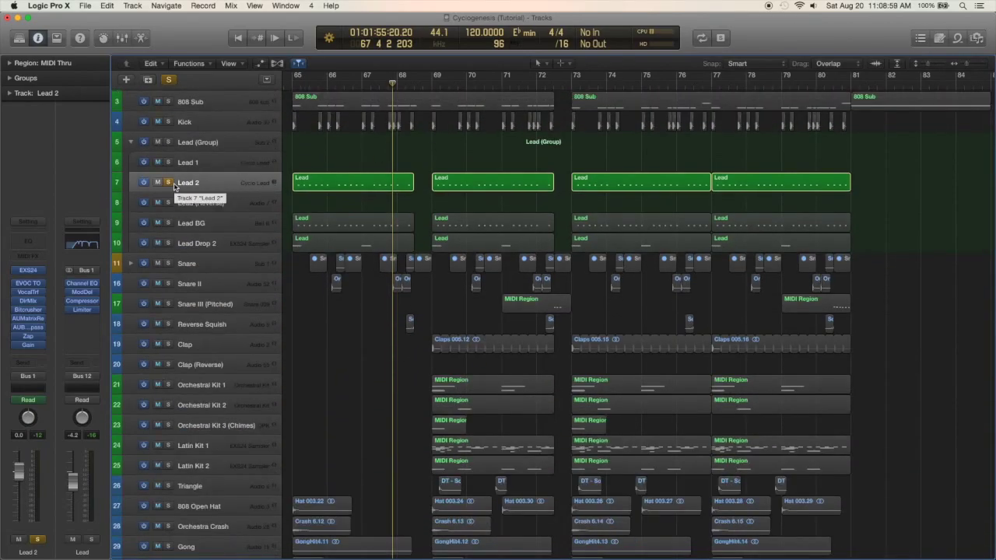
click(174, 186)
click(168, 182)
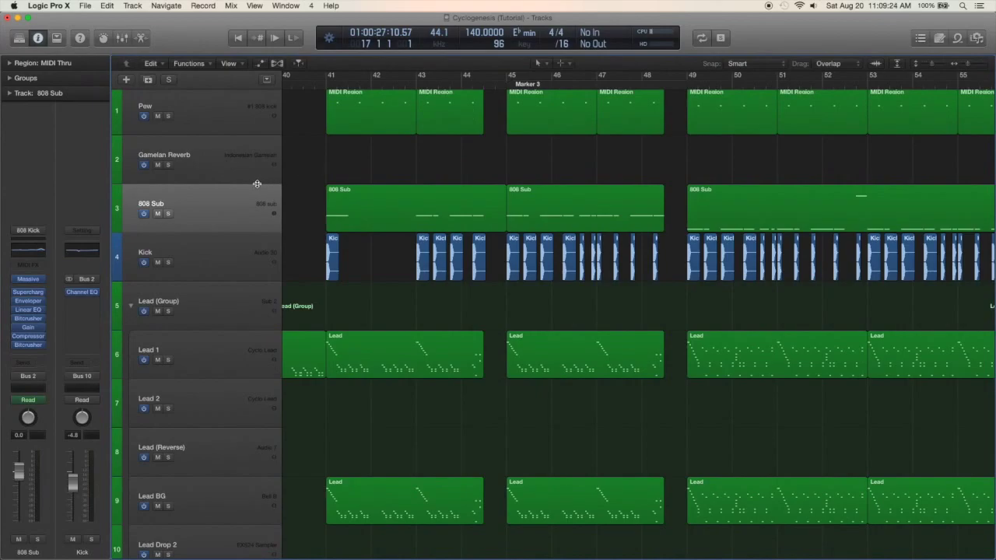
Solo 808 Sub, look over its Massive synth, then play from bar 41
click(168, 213)
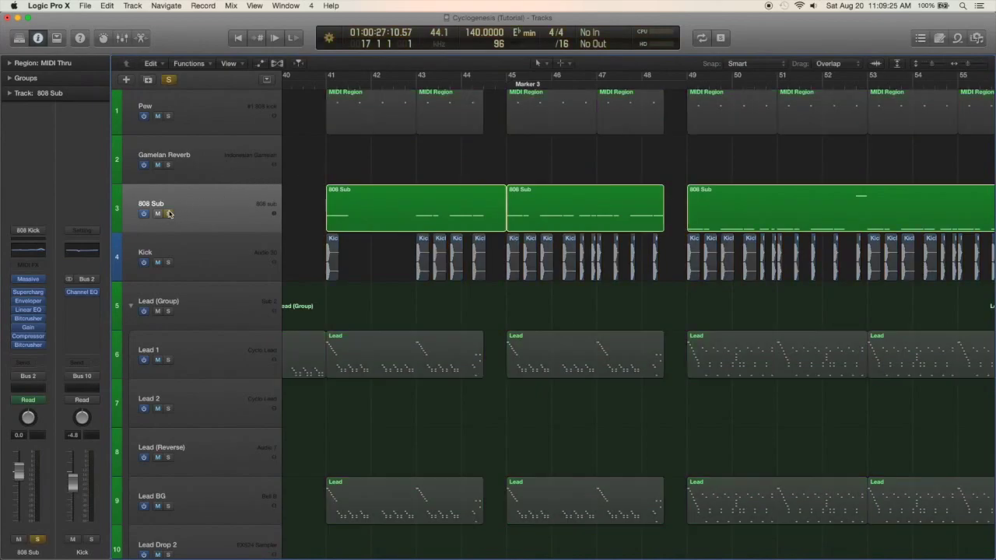
click(28, 278)
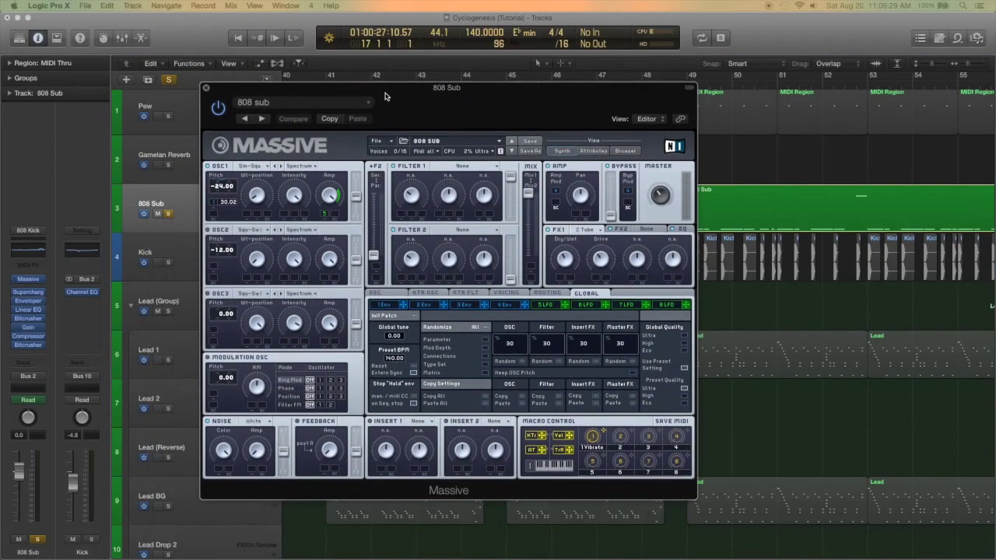
drag(385, 97, 388, 106)
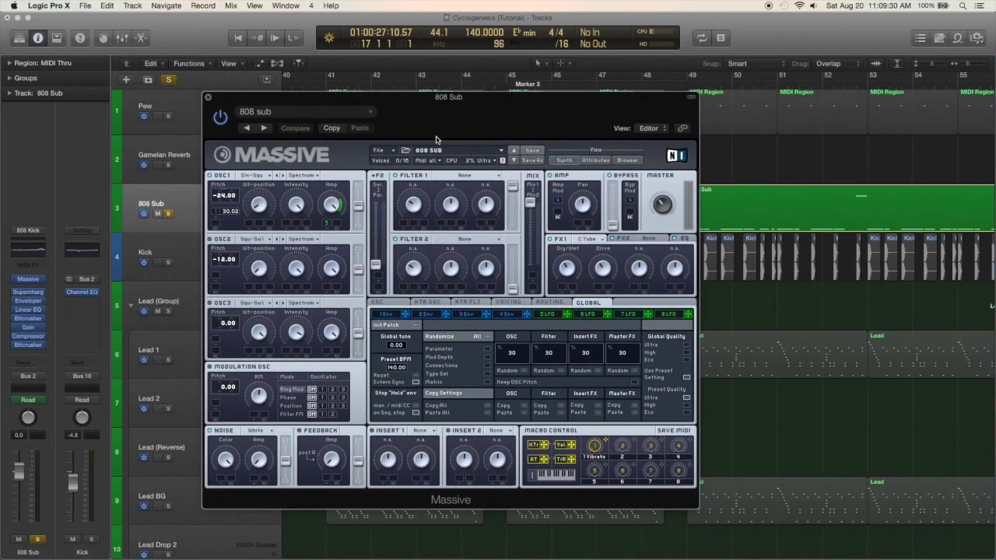
click(206, 97)
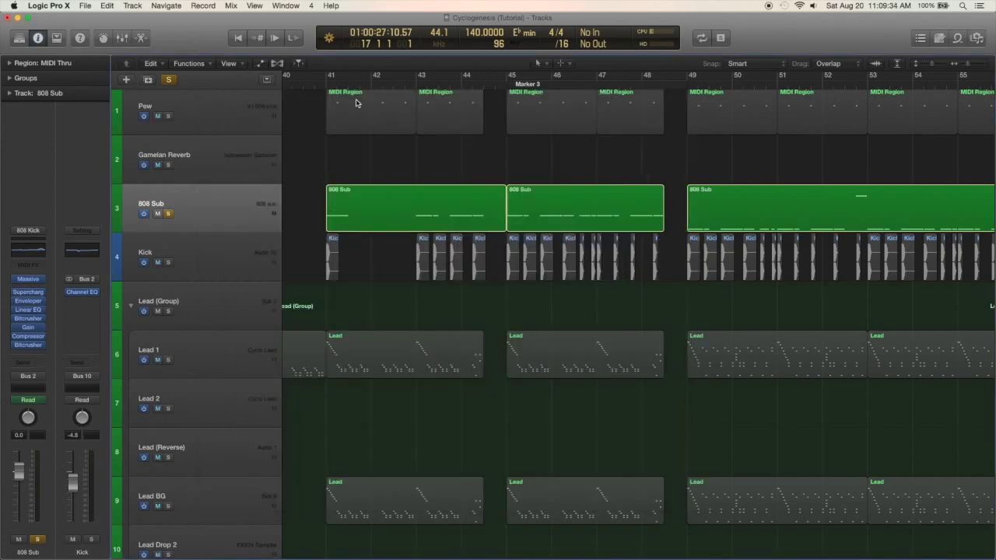
click(325, 78)
key(space)
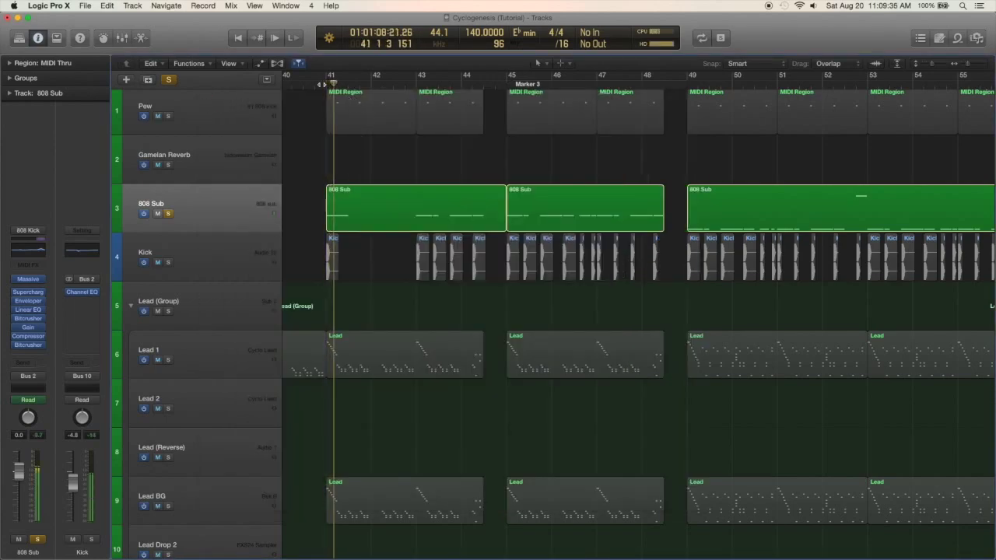
Play 808 Sub from bar 41, then unsolo it and solo the Kick track instead
click(417, 83)
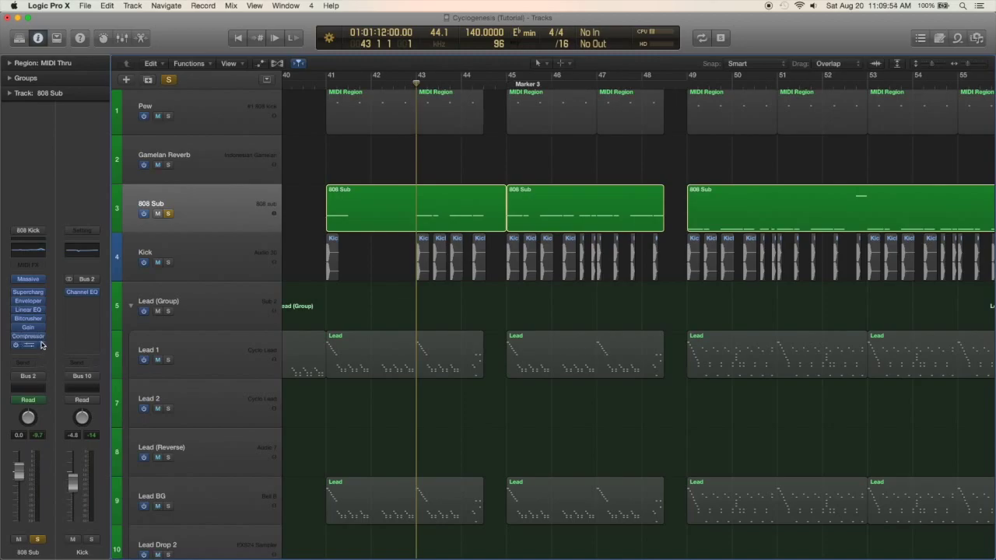
click(324, 84)
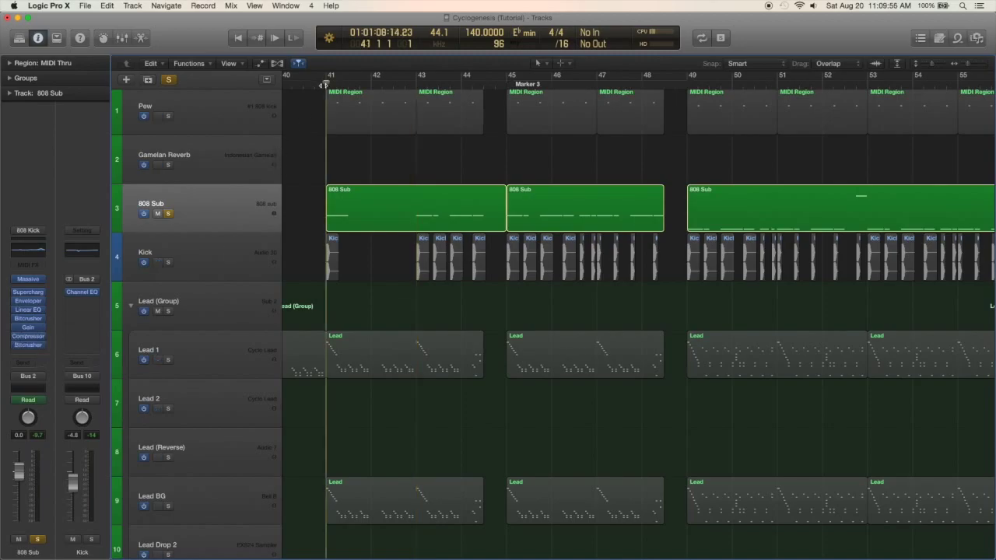
key(space)
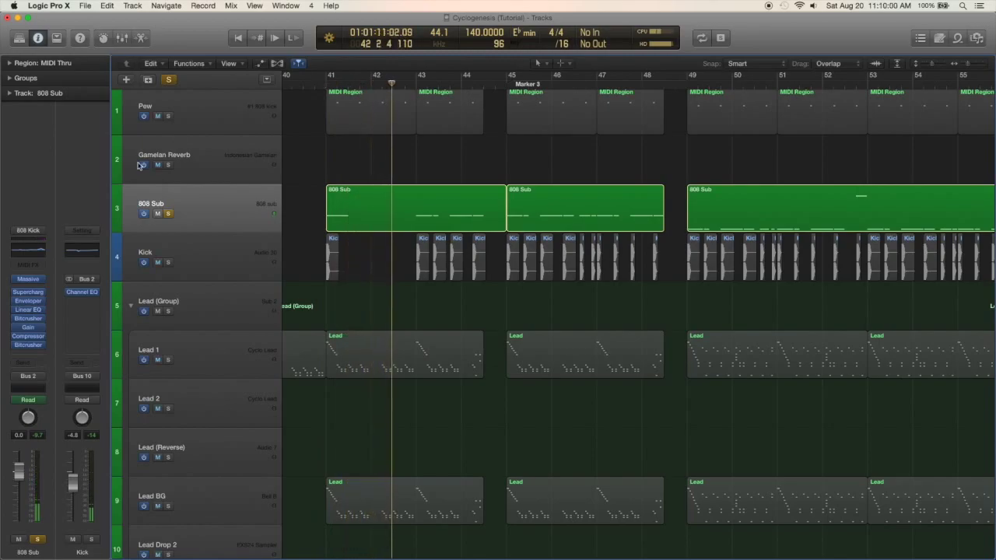
click(168, 213)
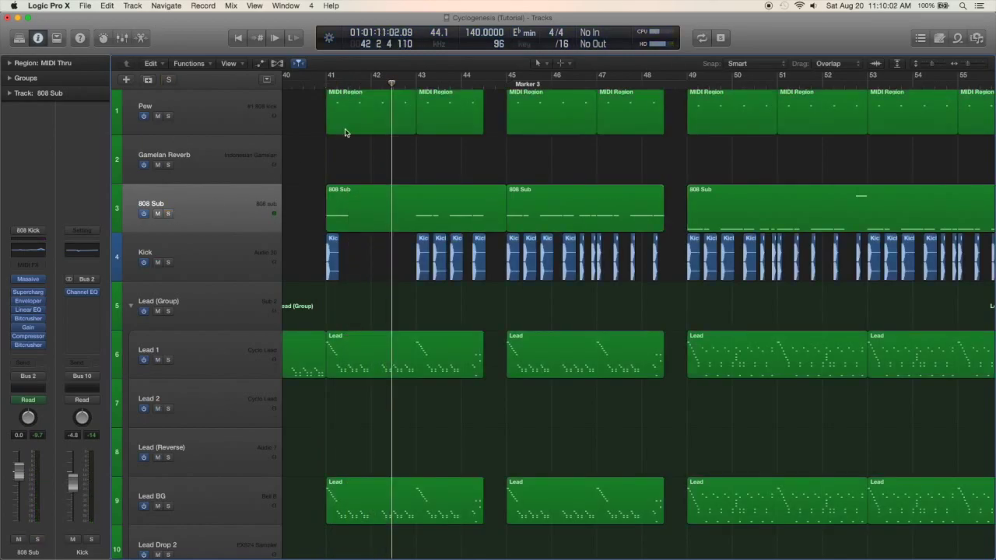
click(233, 257)
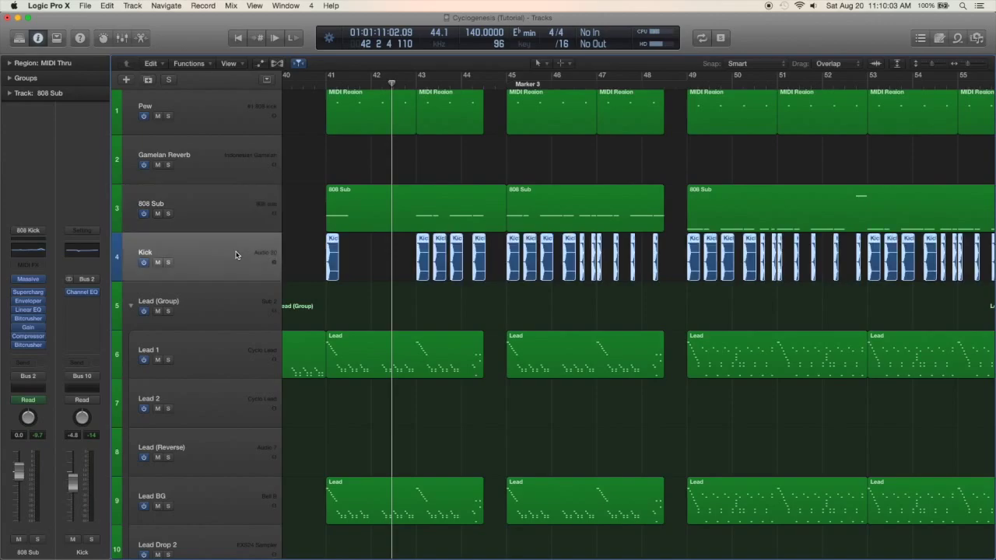
click(168, 262)
click(325, 83)
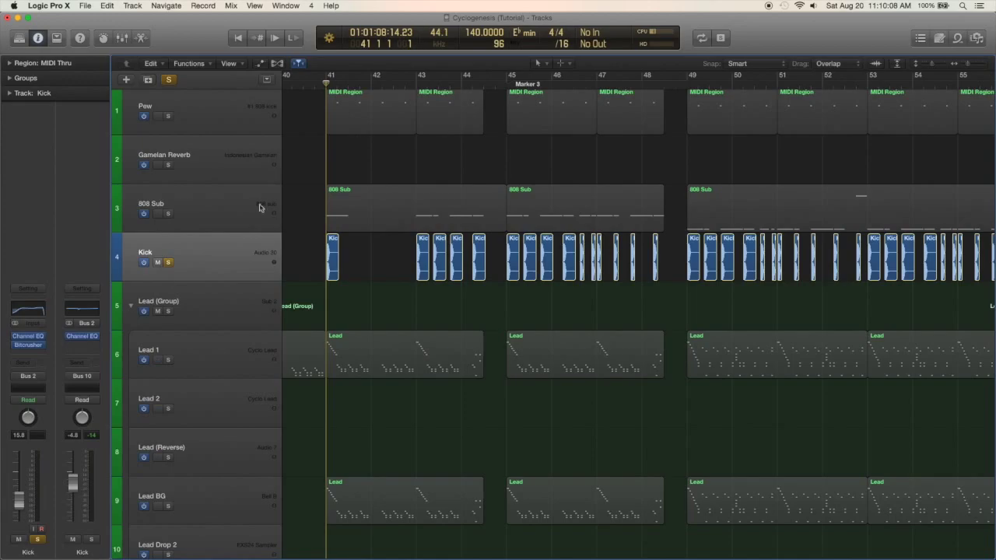
Zoom to bars 41–45 and play the kick briefly from bar 41 twice
mouse_move(16, 336)
key(super+Right)
key(super+Right)
key(super+Right)
key(super+Right)
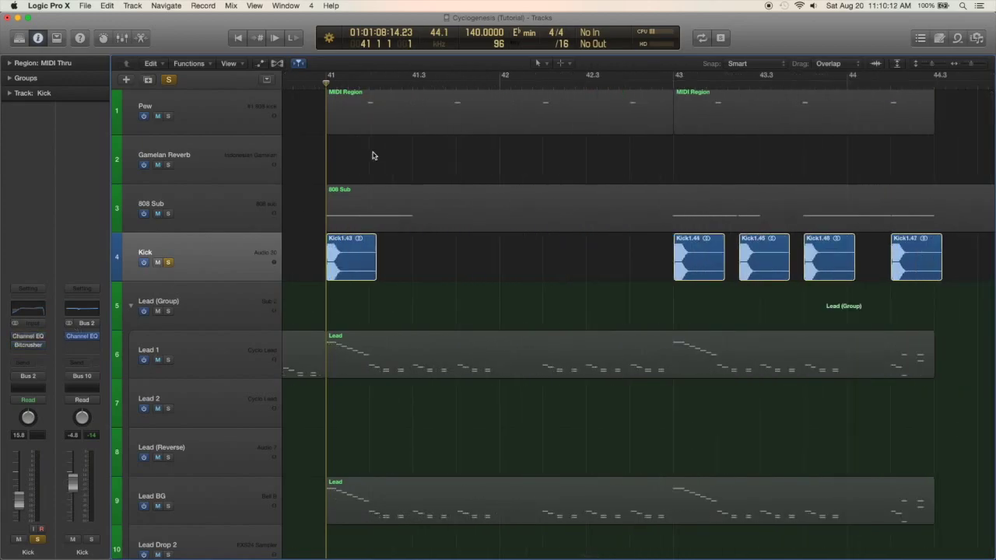
key(super+Left)
key(super+Left)
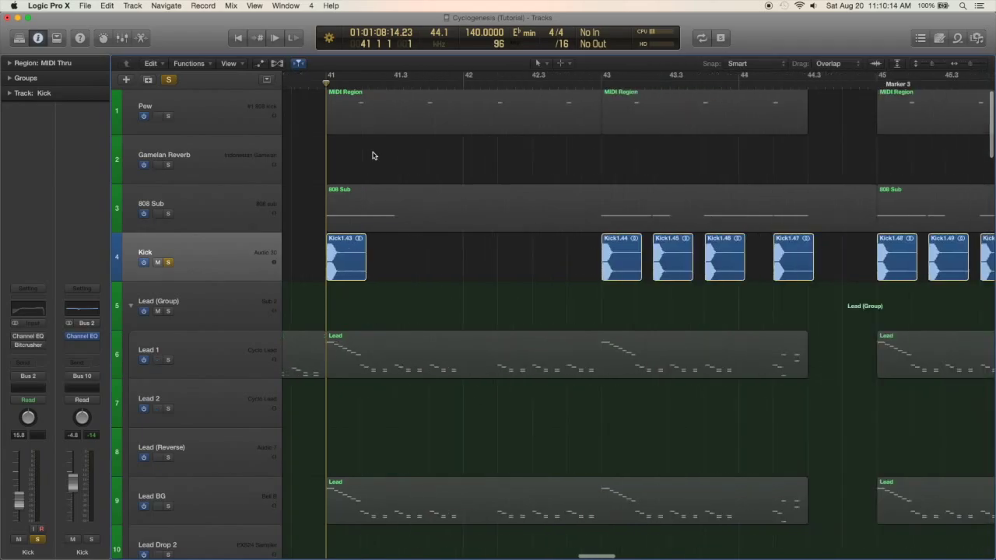
key(super+Left)
key(super+Left)
key(super+Right)
key(super+Right)
key(super+Right)
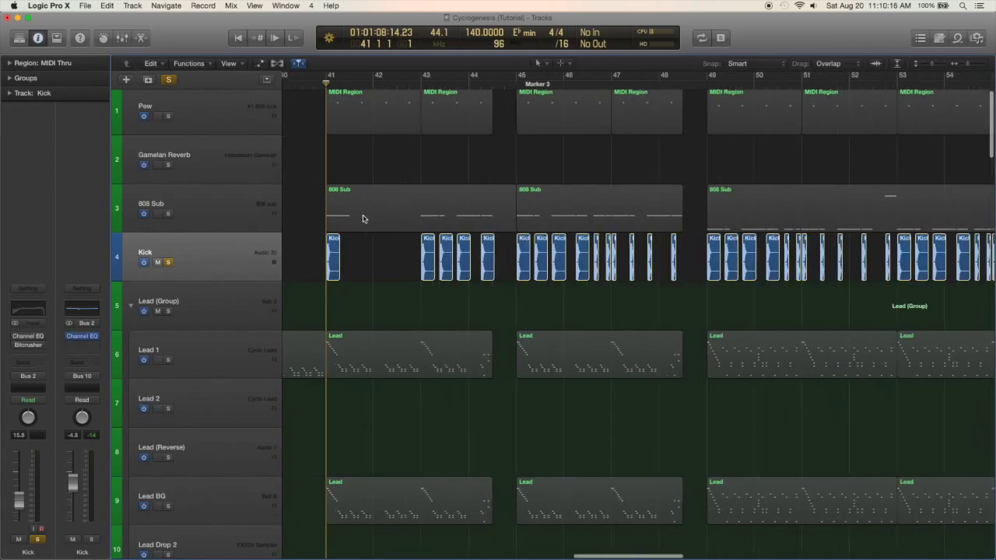
key(space)
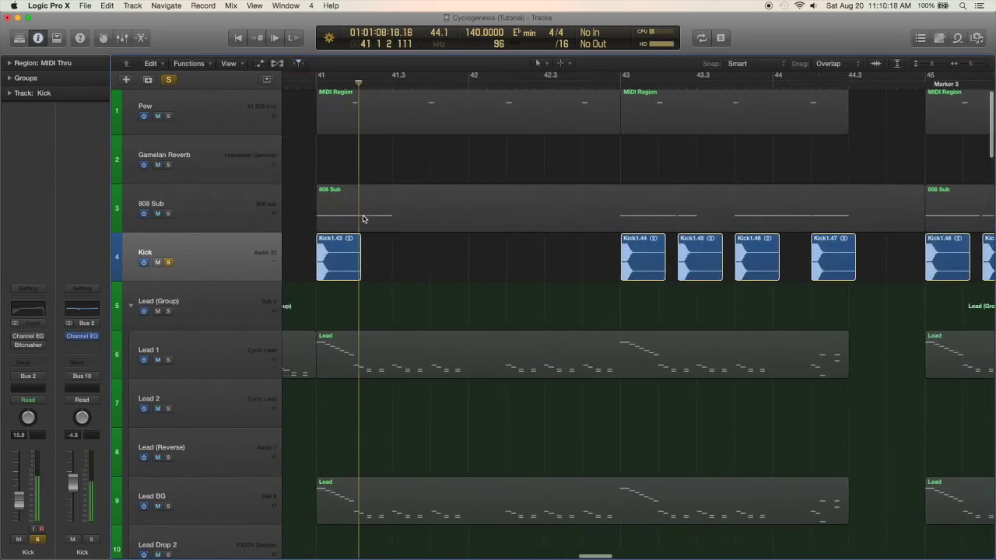
key(space)
click(311, 84)
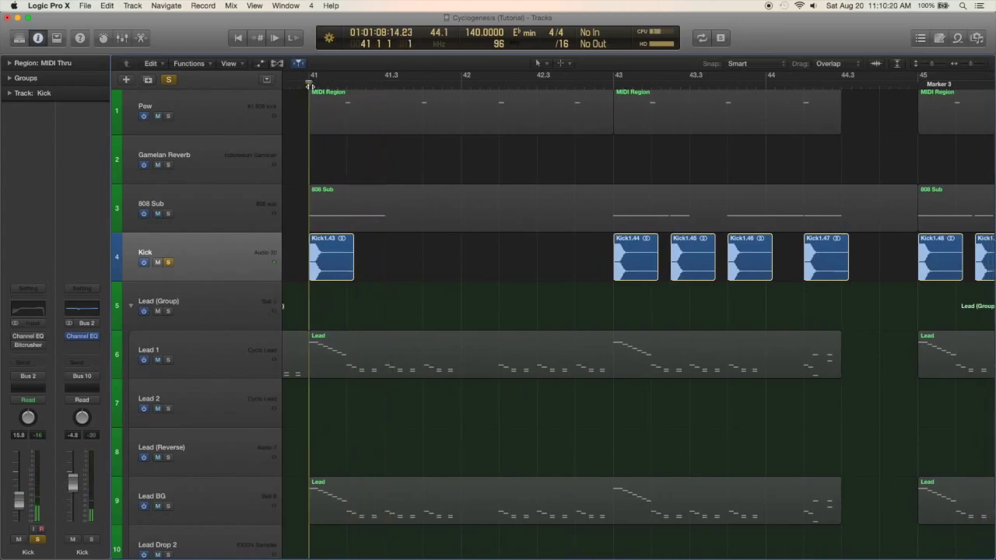
key(space)
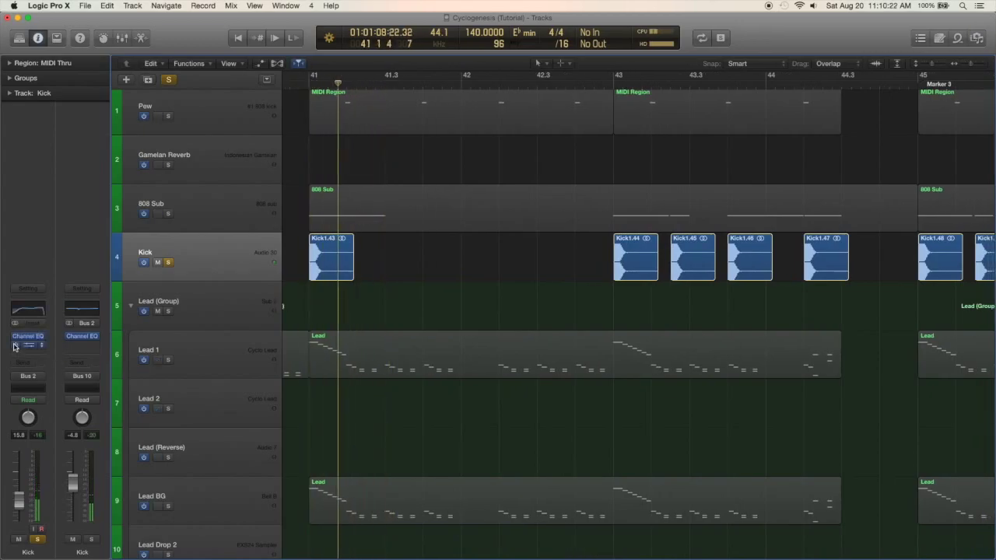
Replay the kick from bar 41, zoom out, and set the playhead near bar 42.8
scroll(307, 169, left, 3)
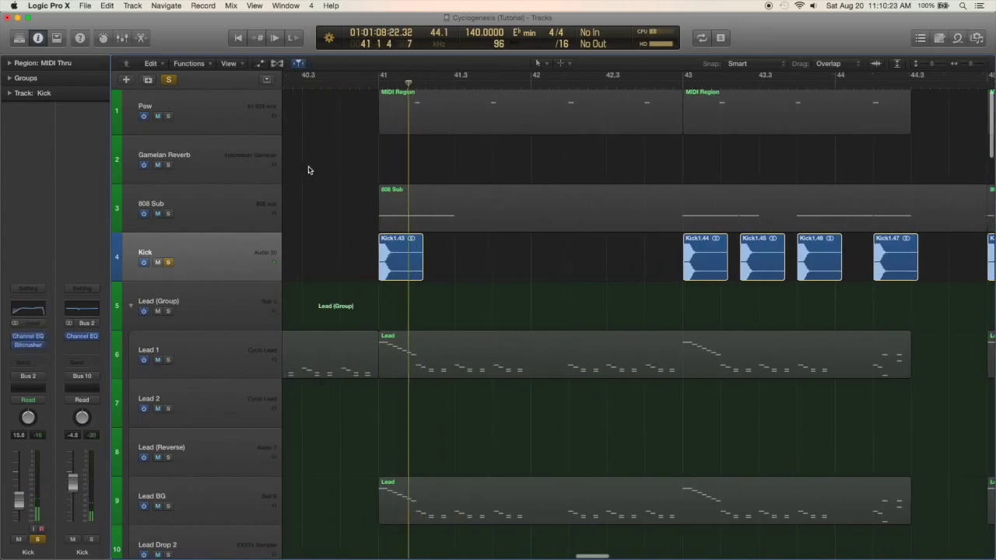
click(379, 81)
key(space)
scroll(379, 81, right, 5)
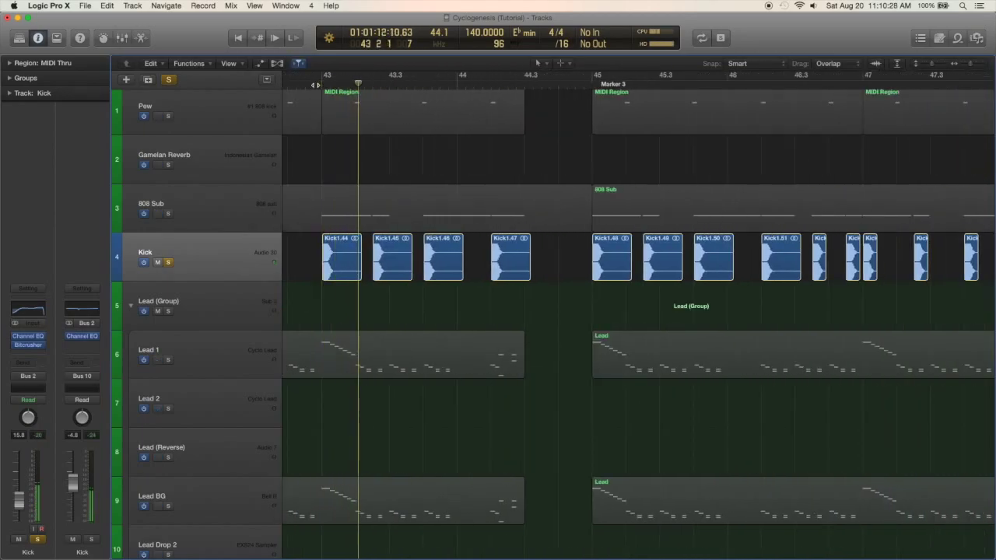
key(super+Left)
key(super+Left)
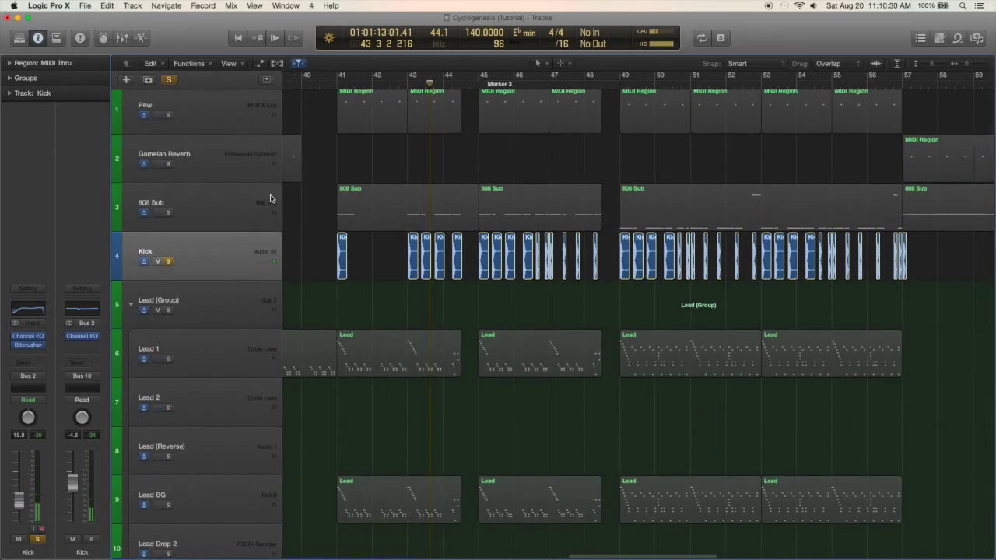
click(172, 214)
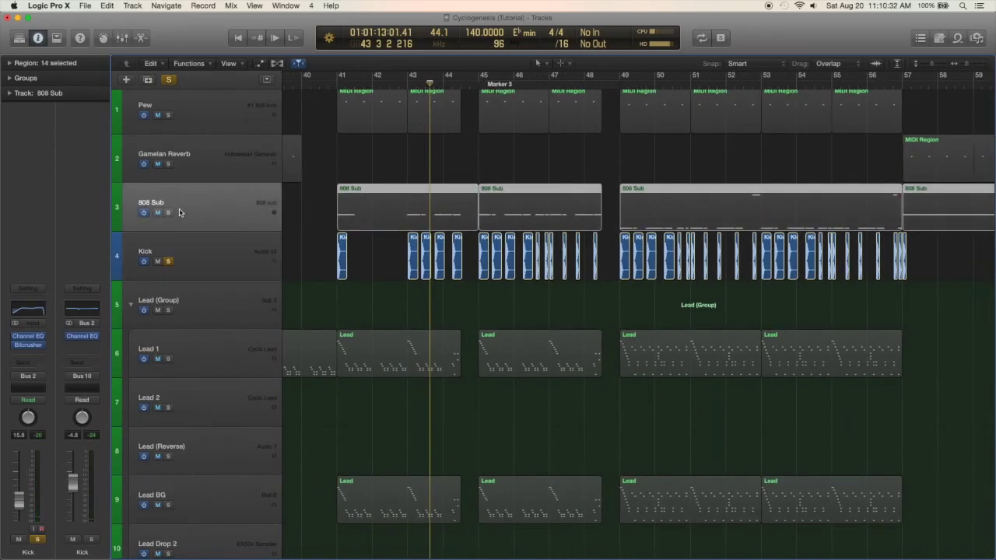
click(258, 256)
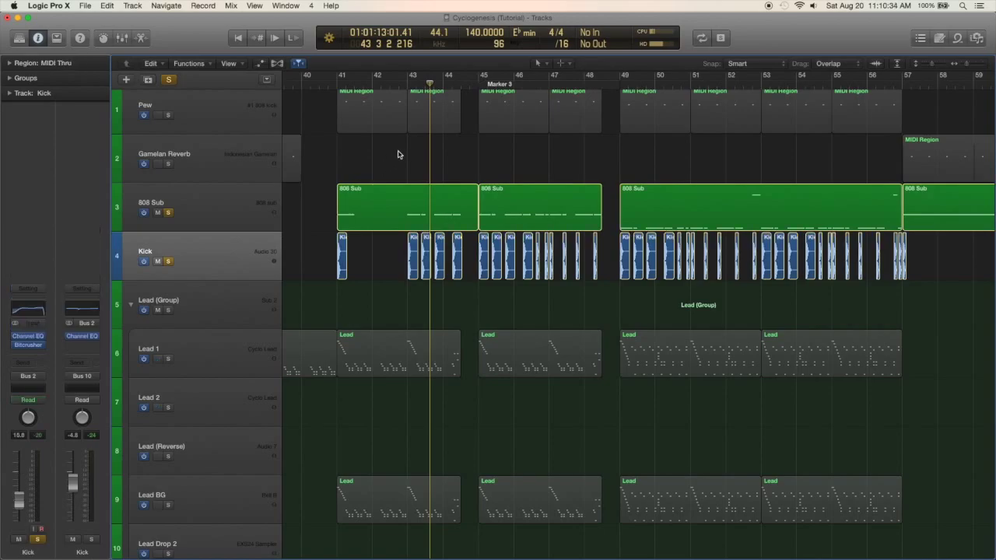
click(336, 81)
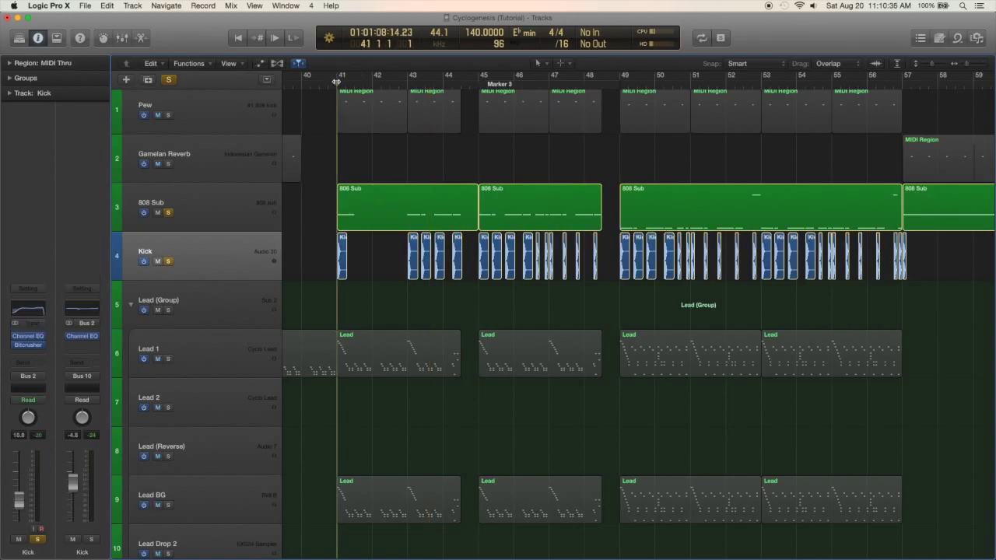
drag(336, 80, 406, 84)
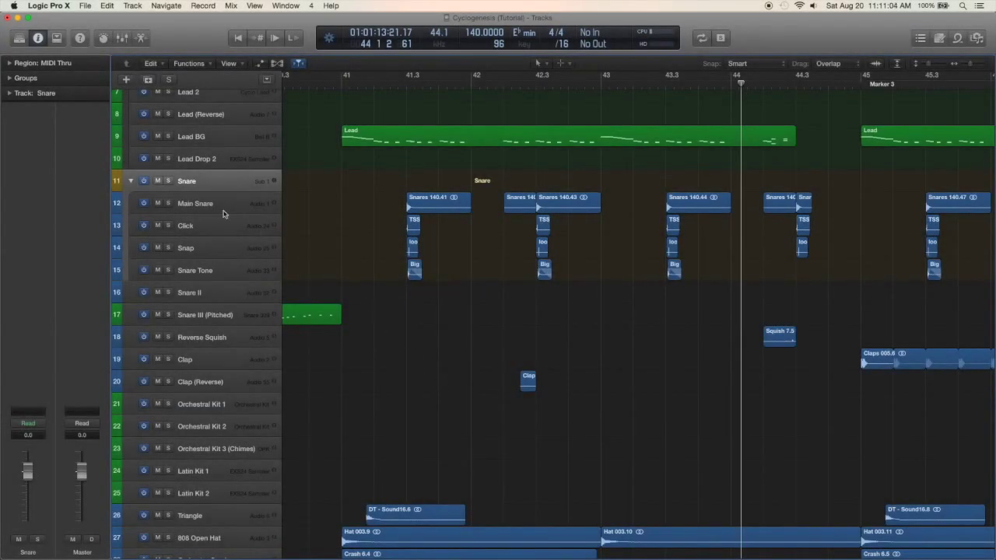
Solo the Main Snare layer and play it from about bar 41.2
click(183, 204)
click(169, 203)
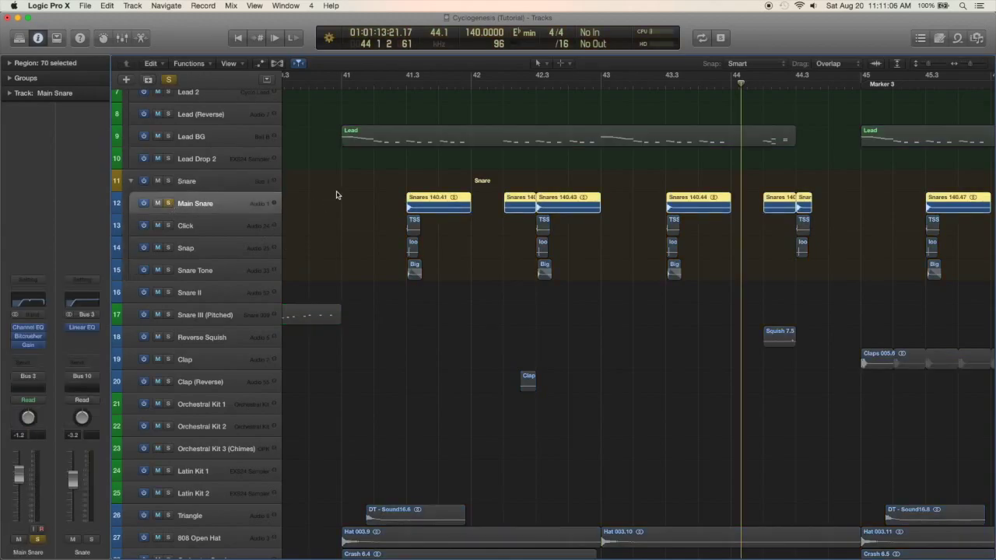
click(406, 94)
double_click(389, 87)
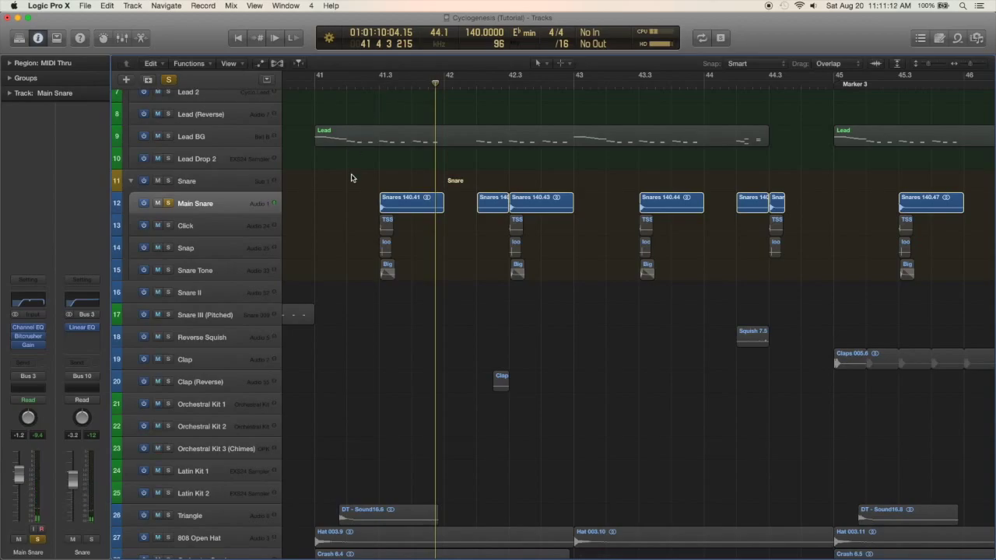
mouse_move(31, 337)
Solo the Click and Snap layers and play them briefly from bar 41.3
alt+click(169, 225)
click(168, 248)
click(263, 225)
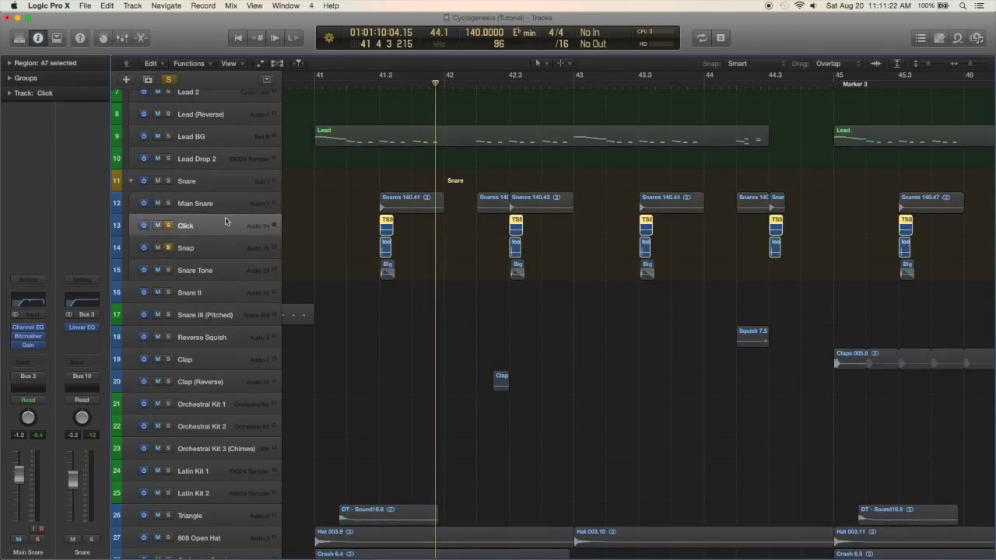
click(369, 85)
key(space)
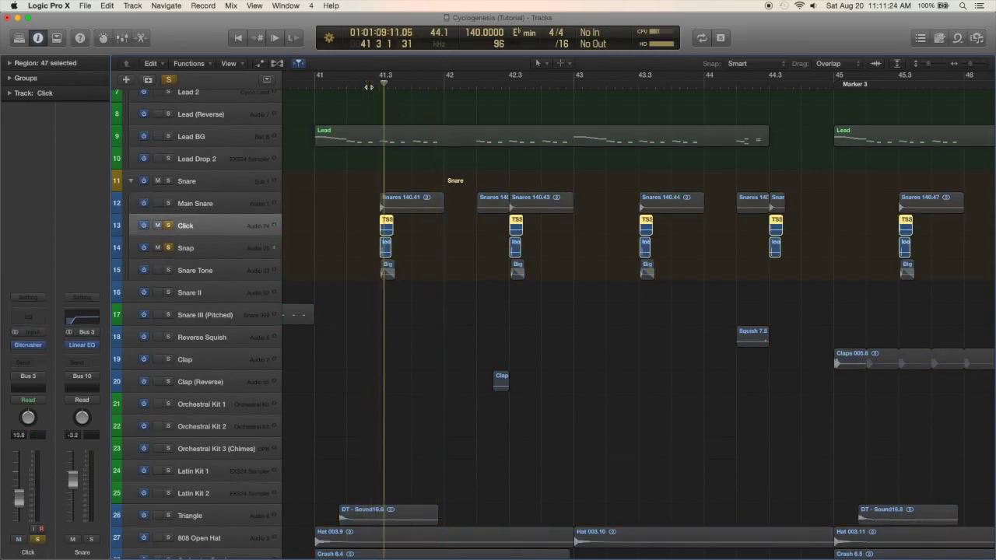
key(space)
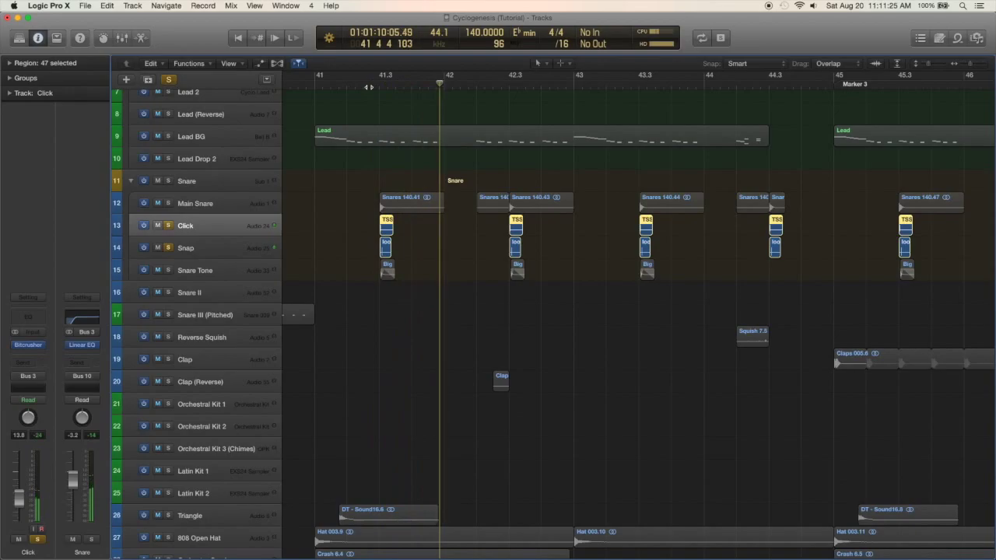
Unsolo Click and Snap and select the Snare Tone track
click(168, 224)
click(169, 248)
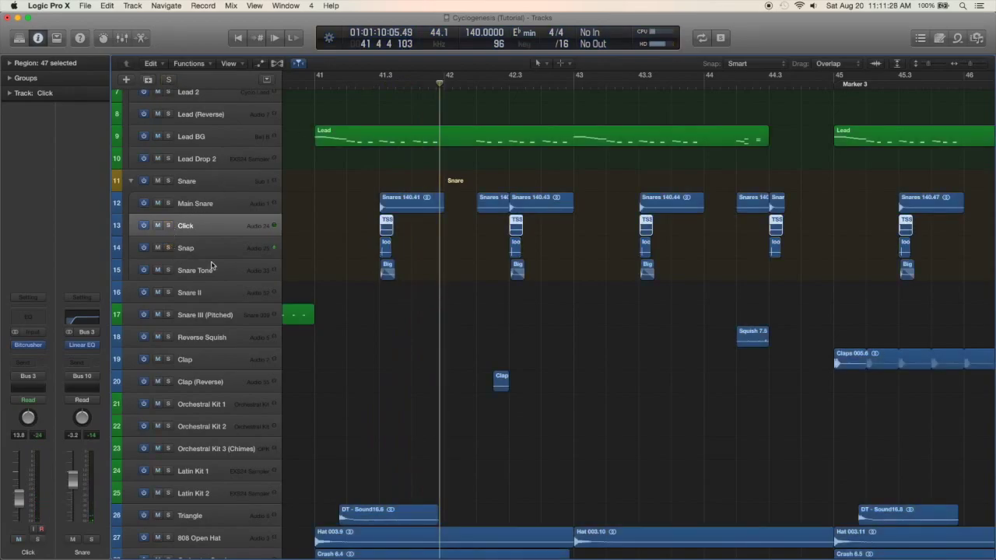
click(214, 268)
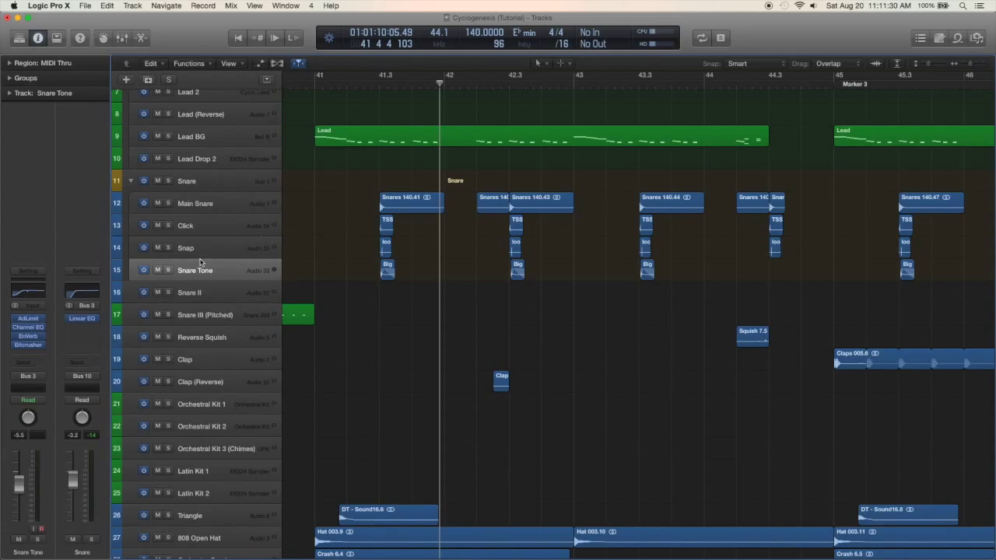
Solo Snare Tone and zoom in on its snare hits around 41 2 4 1
click(168, 270)
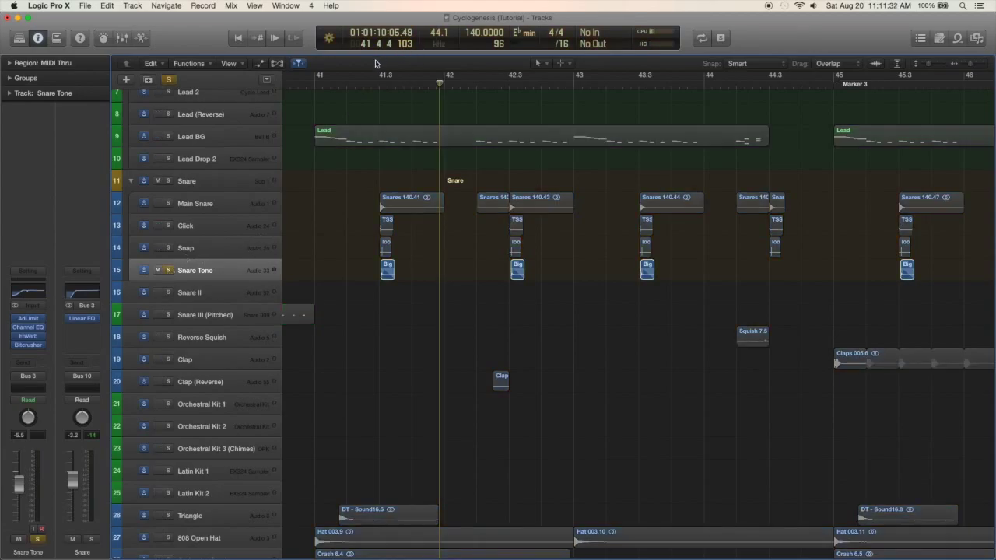
click(372, 83)
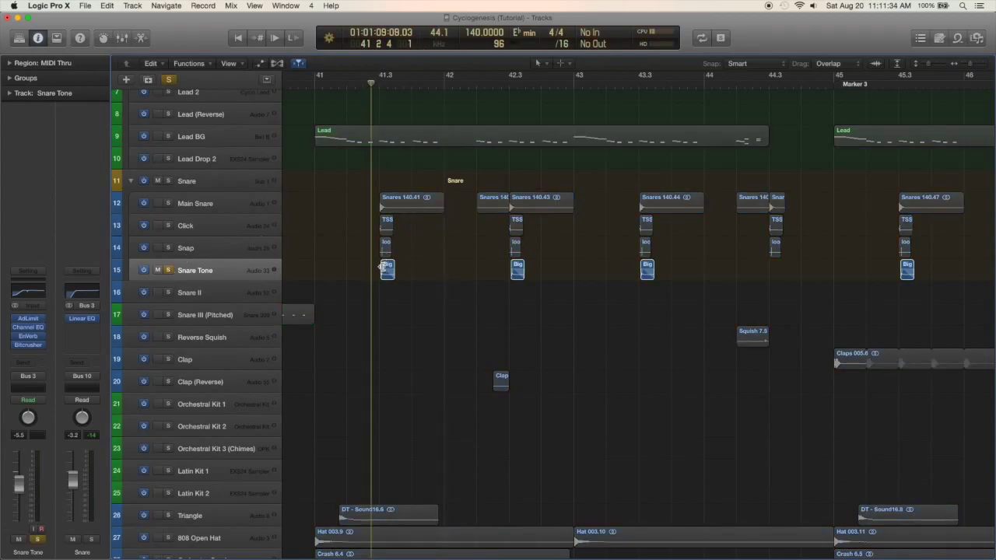
key(super+Right)
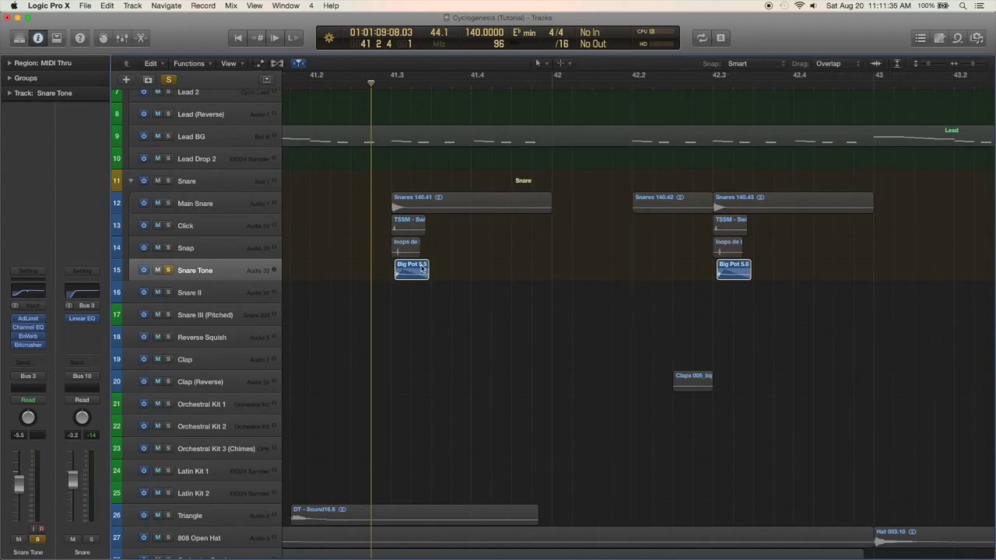
key(super+Left)
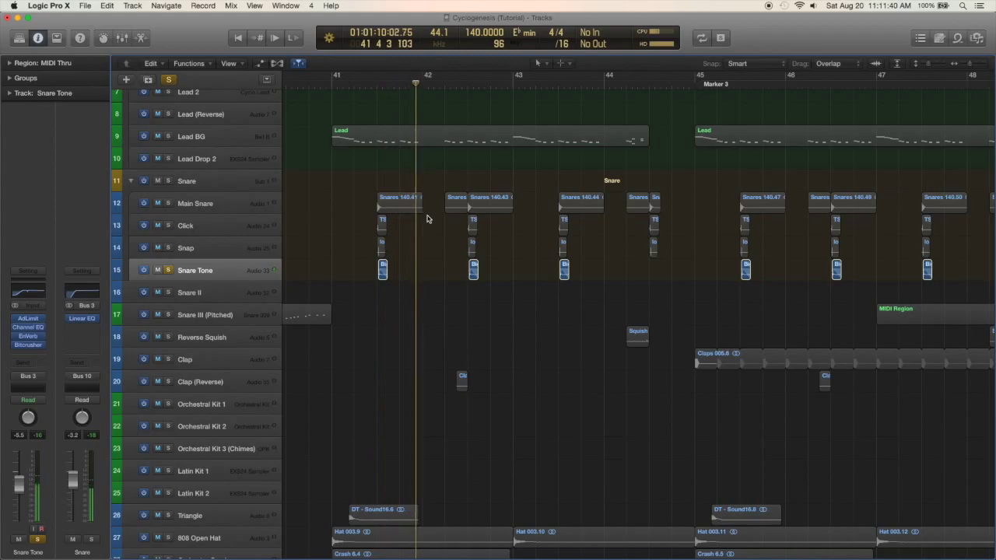
Unsolo Snare Tone and play the full arrangement from bar 41
click(169, 270)
click(329, 84)
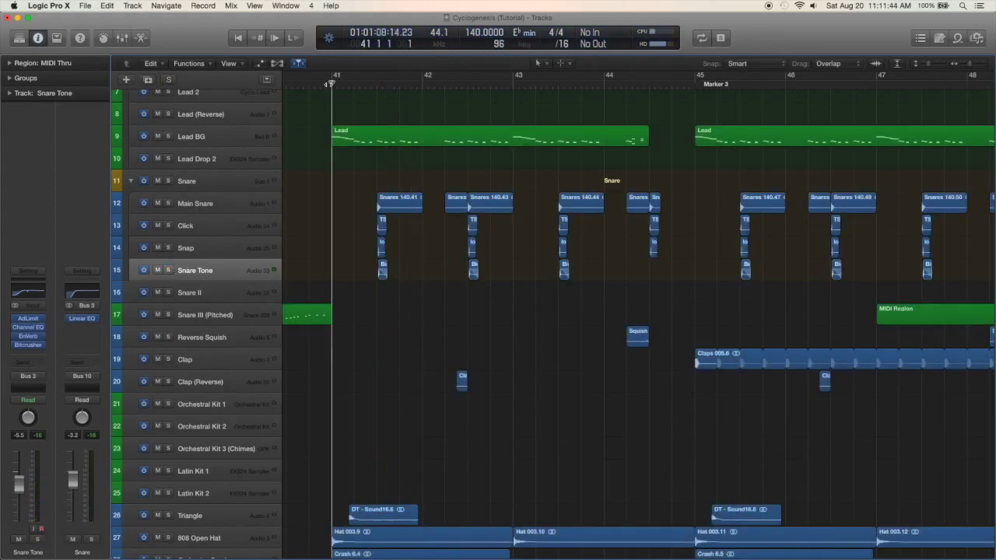
key(space)
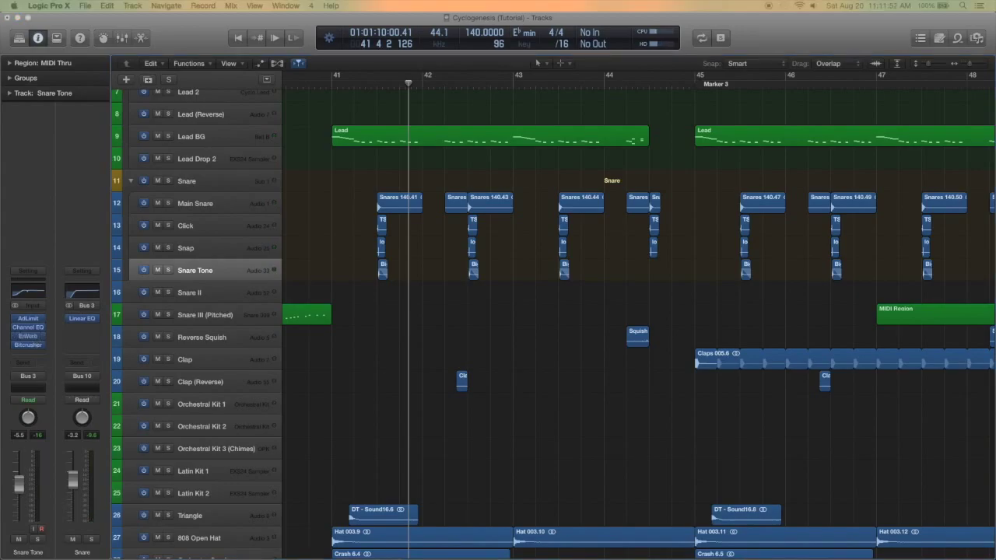
click(28, 335)
Play Snare Tone soloed with its EnVerb reverb near bar 42, then unsolo it
drag(633, 151, 685, 115)
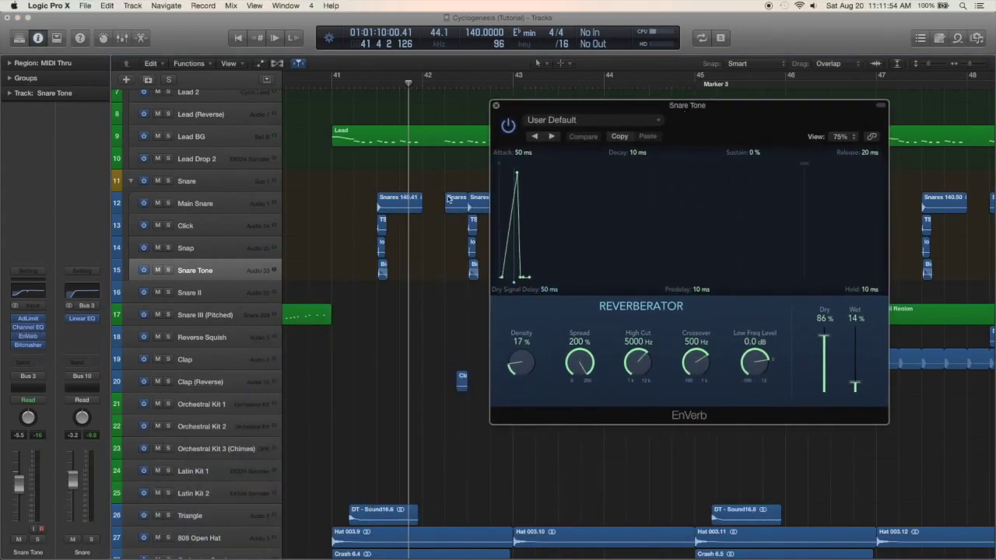
click(168, 270)
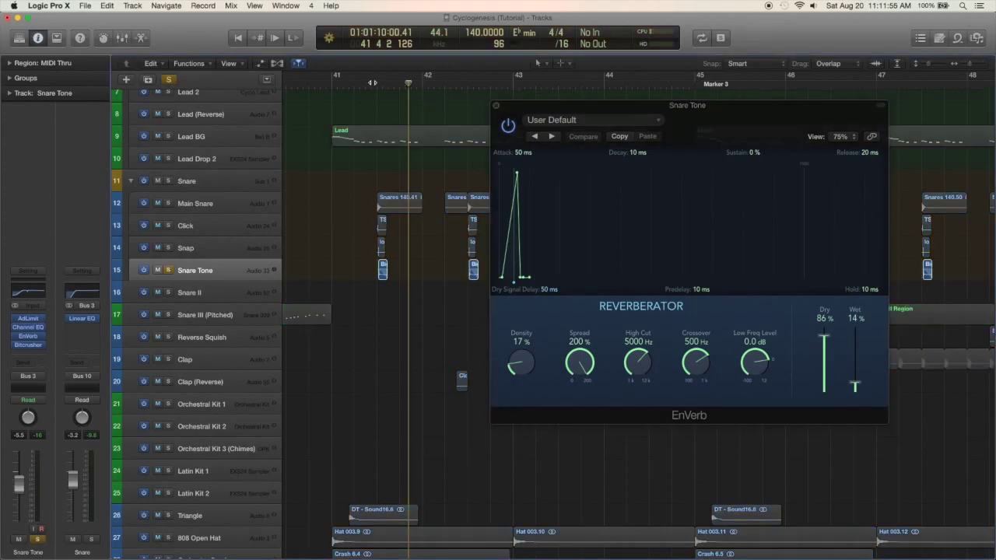
click(372, 83)
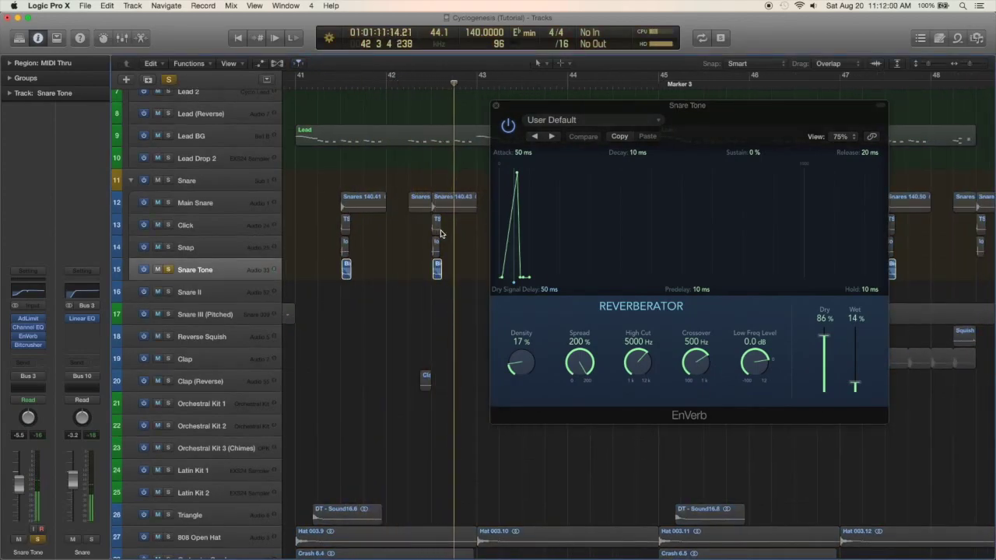
click(170, 270)
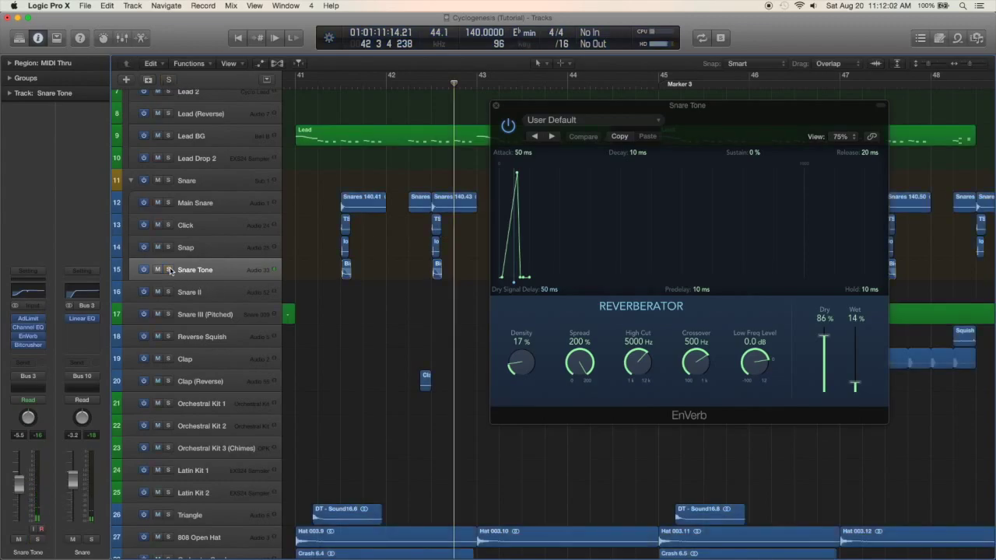
Collapse the Snare stack and show bars 41–55 with the playhead at bar 41
click(132, 181)
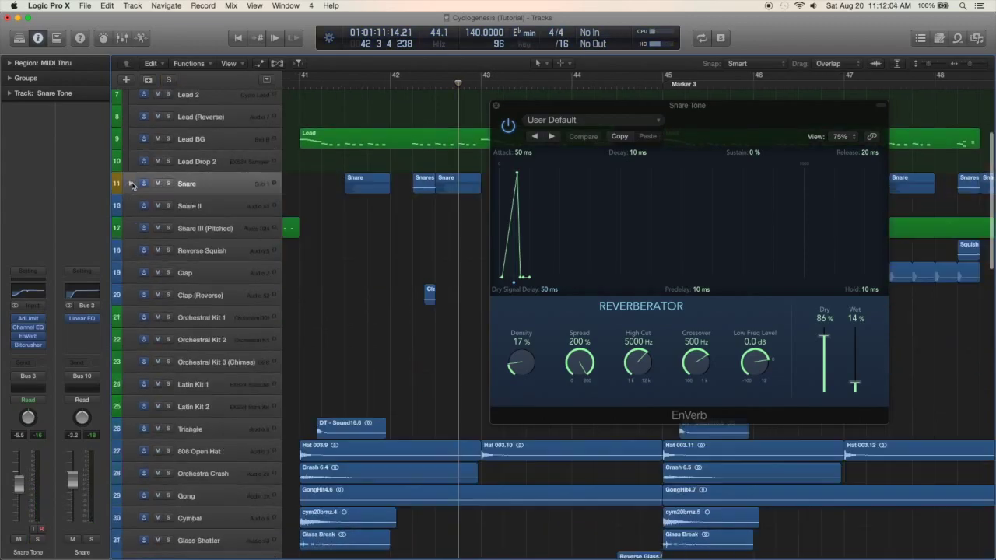
click(300, 83)
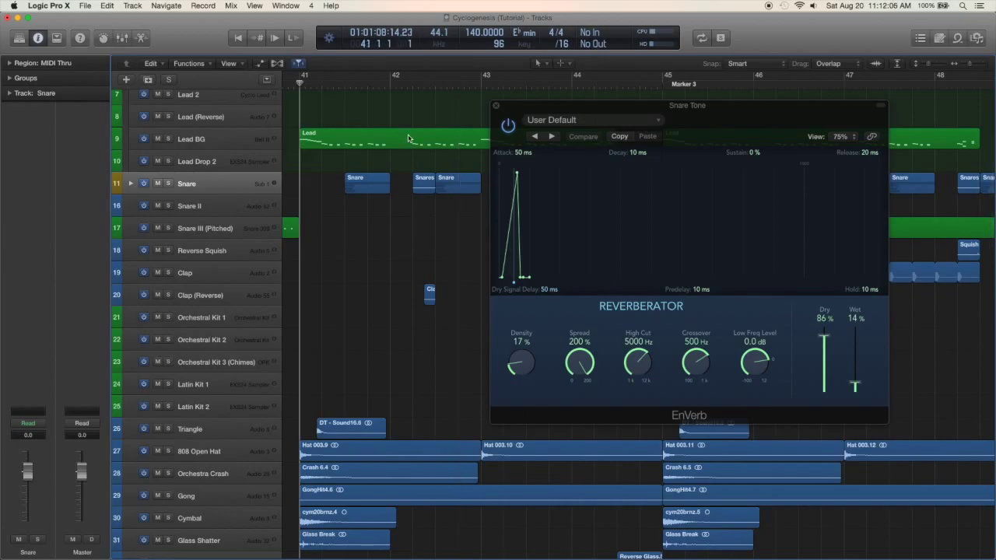
key(super+Left)
Close the EnVerb window, compact the track rows, and play from bar 41
click(496, 105)
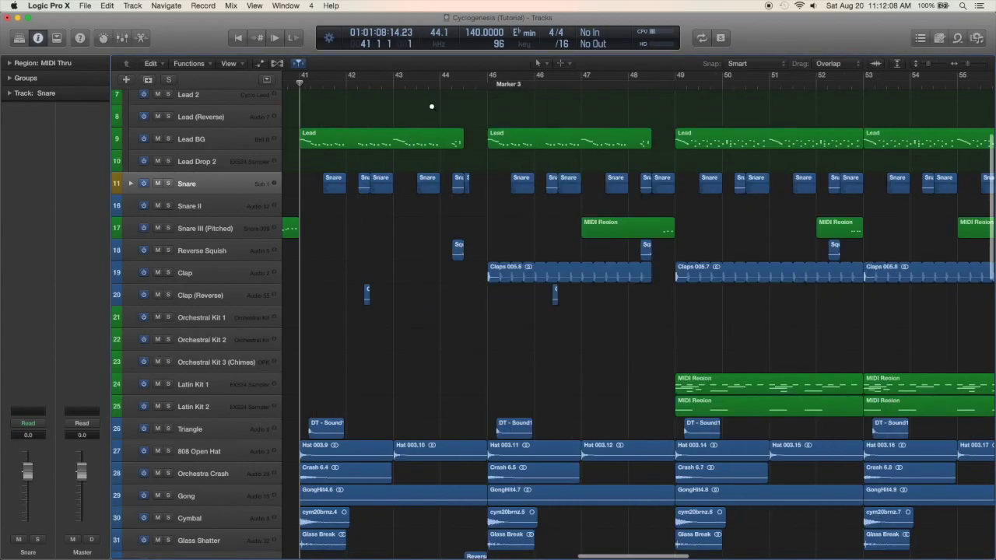
key(super+Up)
scroll(393, 205, up, 2)
key(space)
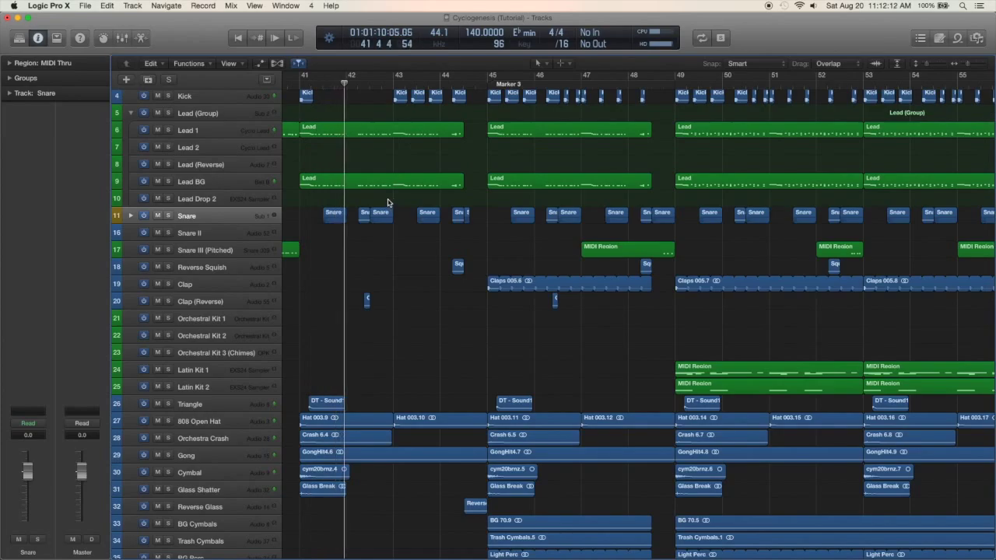
scroll(388, 203, right, 3)
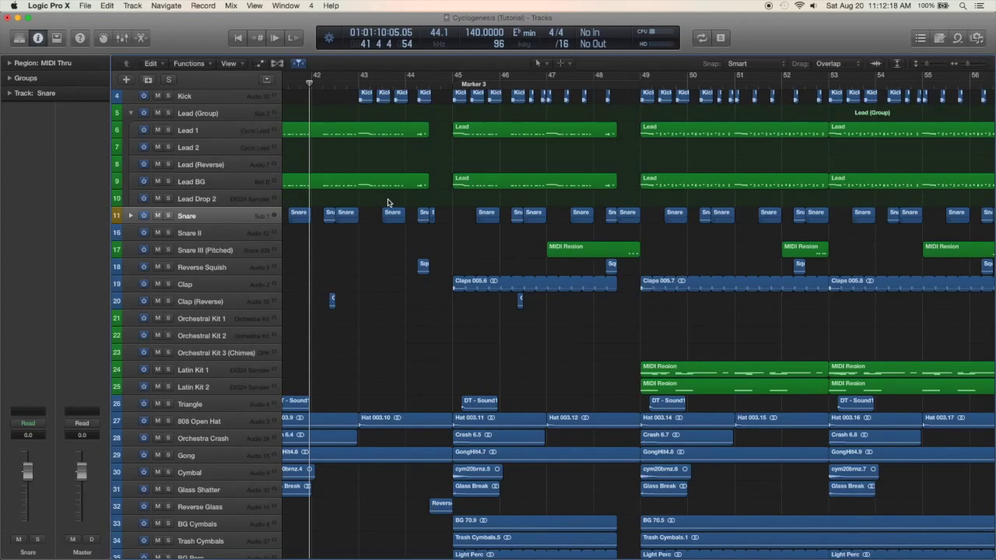
scroll(388, 203, left, 4)
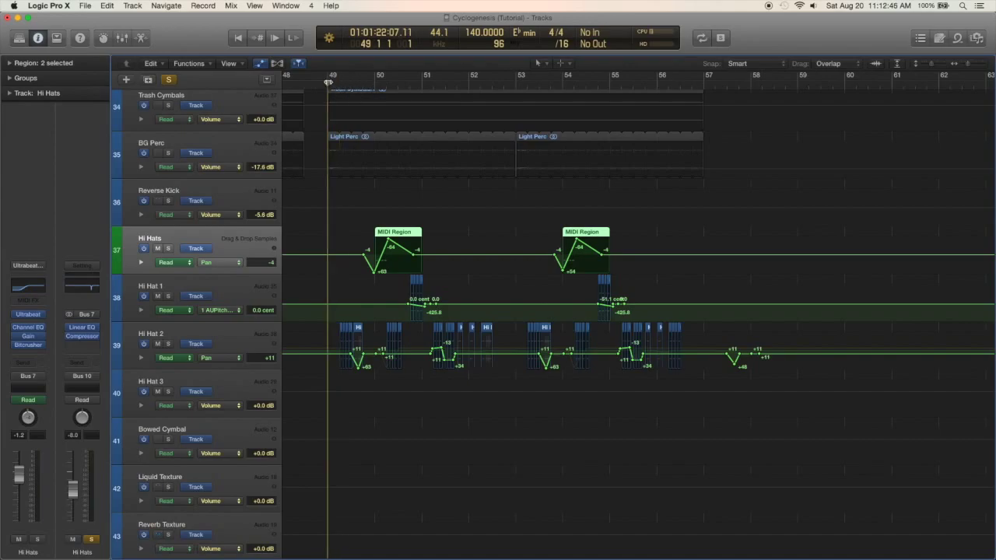
Show Hi Hat 2's automation lanes, play the hi-hats from bar 49, then unsolo them
key(space)
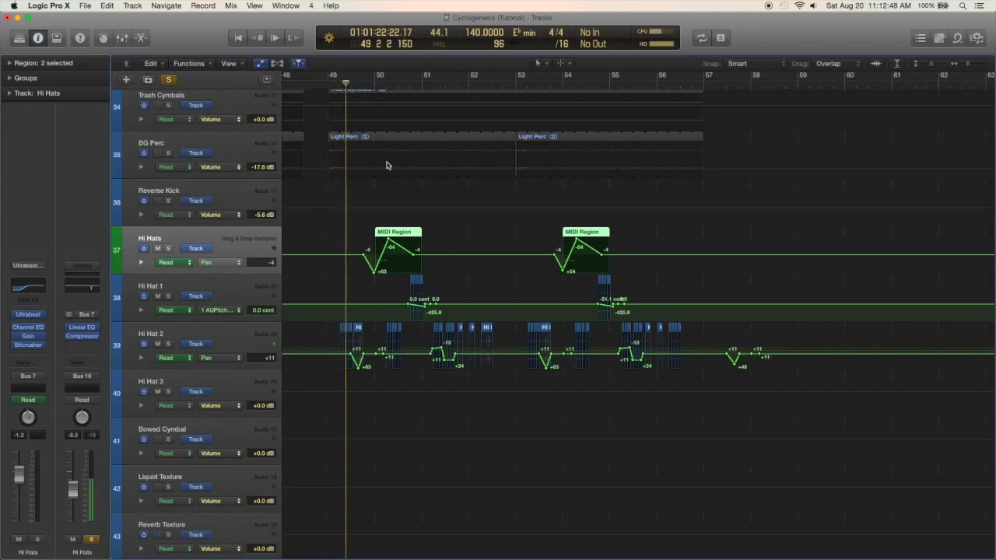
click(140, 358)
scroll(417, 375, down, 2)
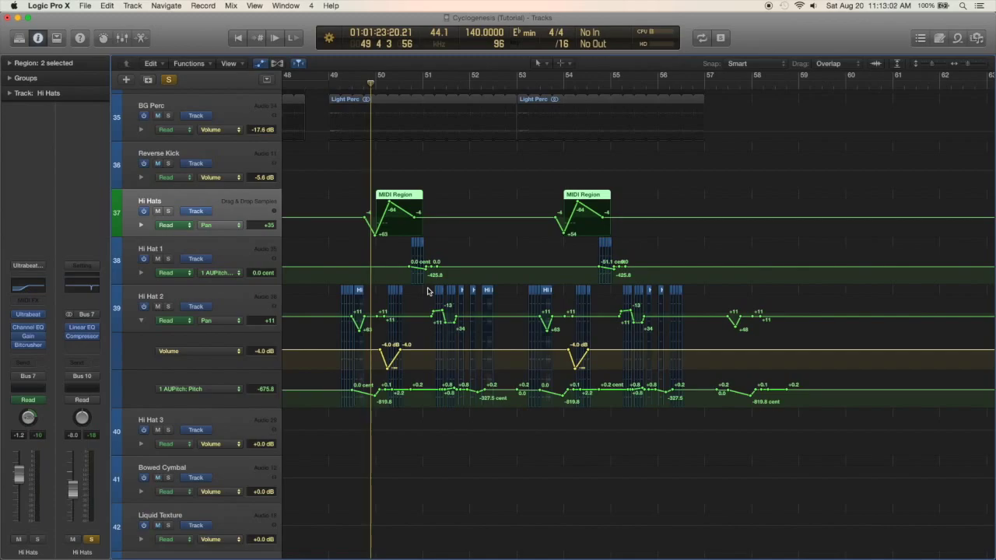
click(339, 84)
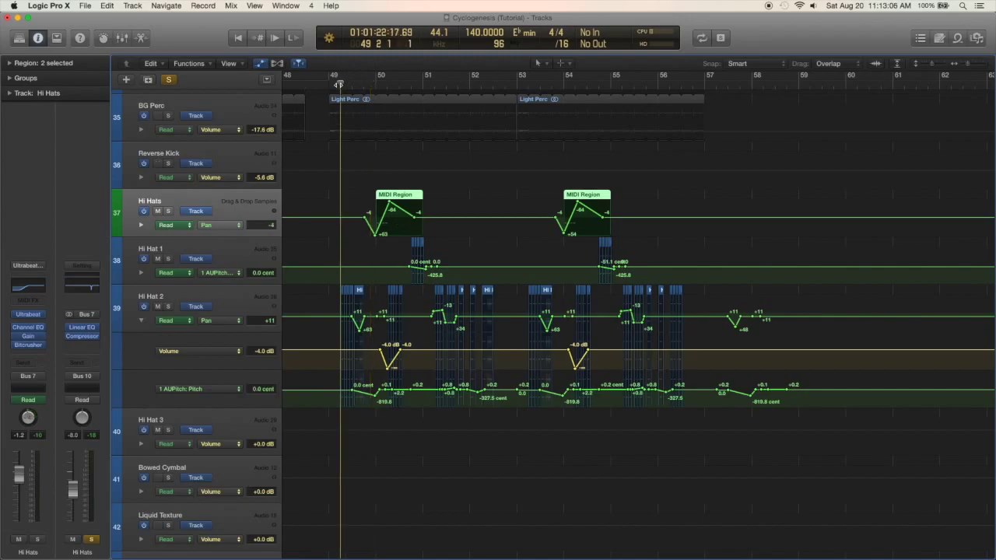
click(329, 83)
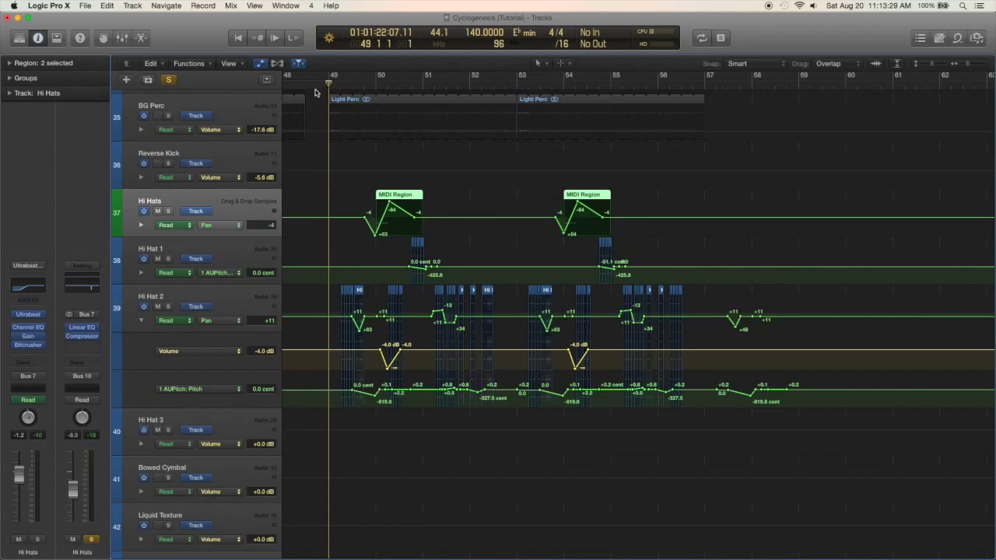
key(space)
click(91, 540)
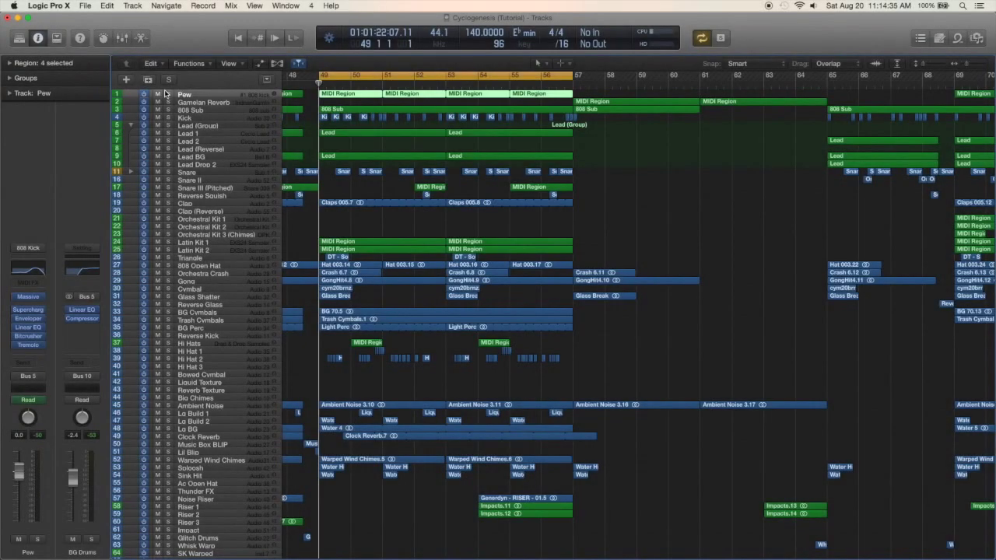
Solo Pew, play the bar 49–57 cycle, then unsolo it
click(167, 94)
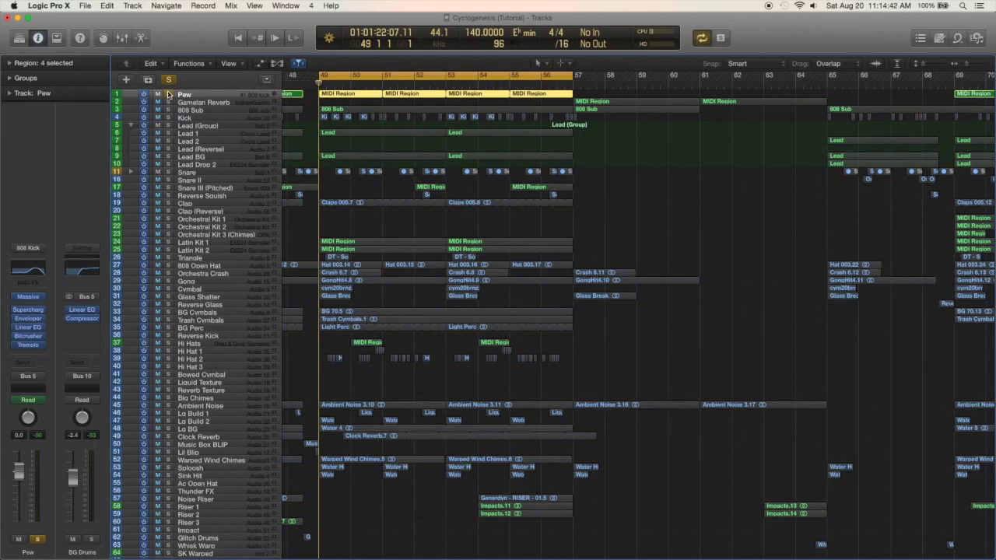
key(space)
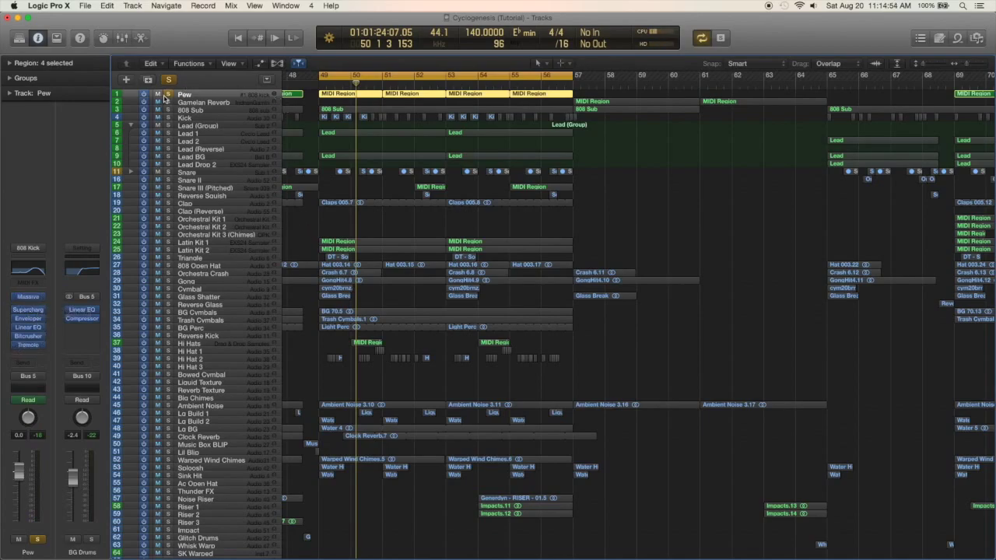
click(168, 95)
Solo Clap, play the cycled section, then take Clap out of solo
scroll(256, 122, down, 3)
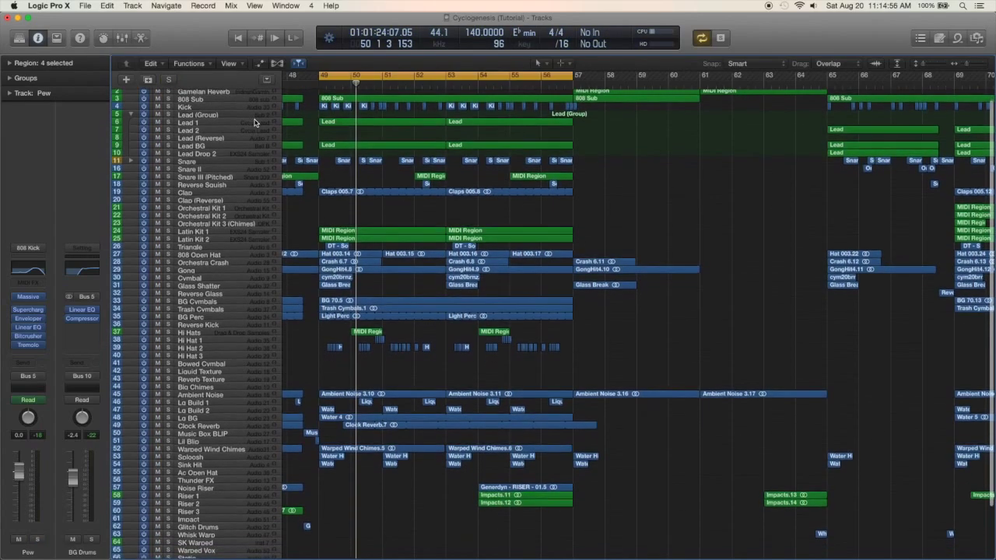
click(201, 174)
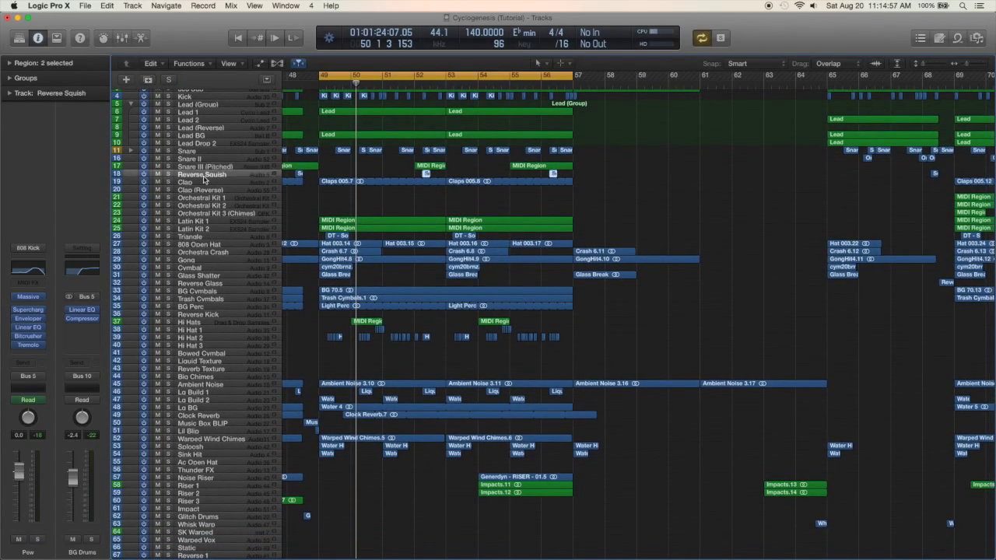
click(168, 182)
click(199, 182)
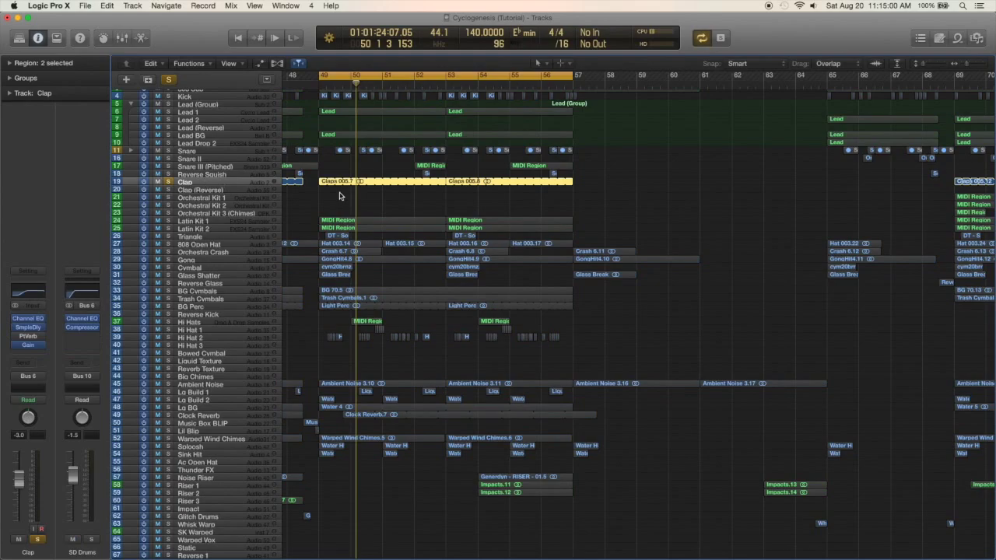
key(space)
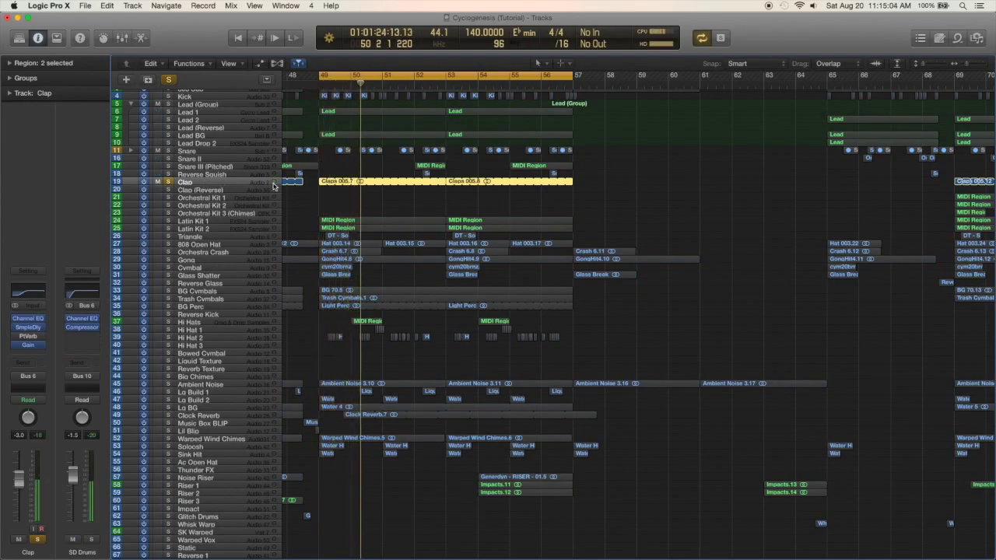
click(168, 182)
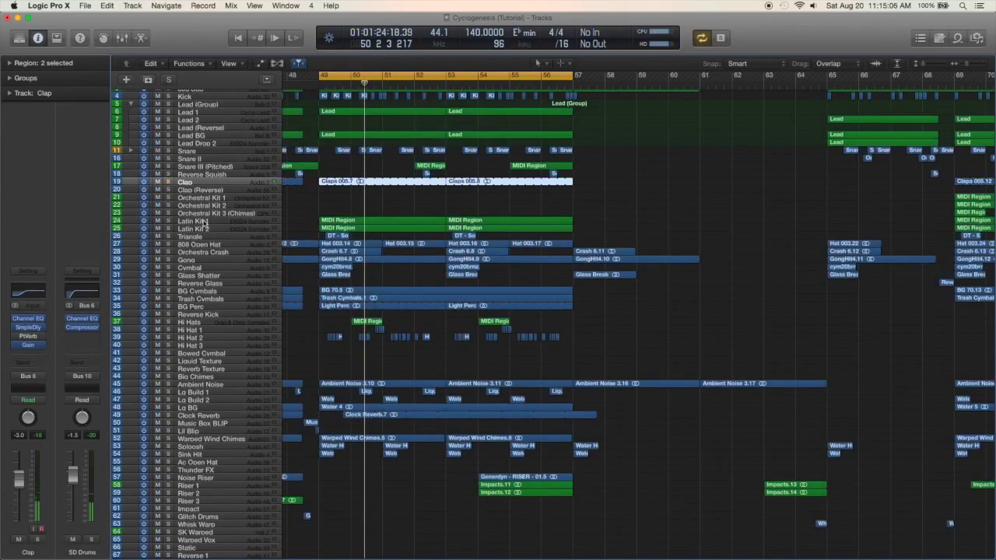
Audition the Latin Kit 1 track soloed, then unsolo both Latin Kit tracks
click(176, 222)
click(168, 221)
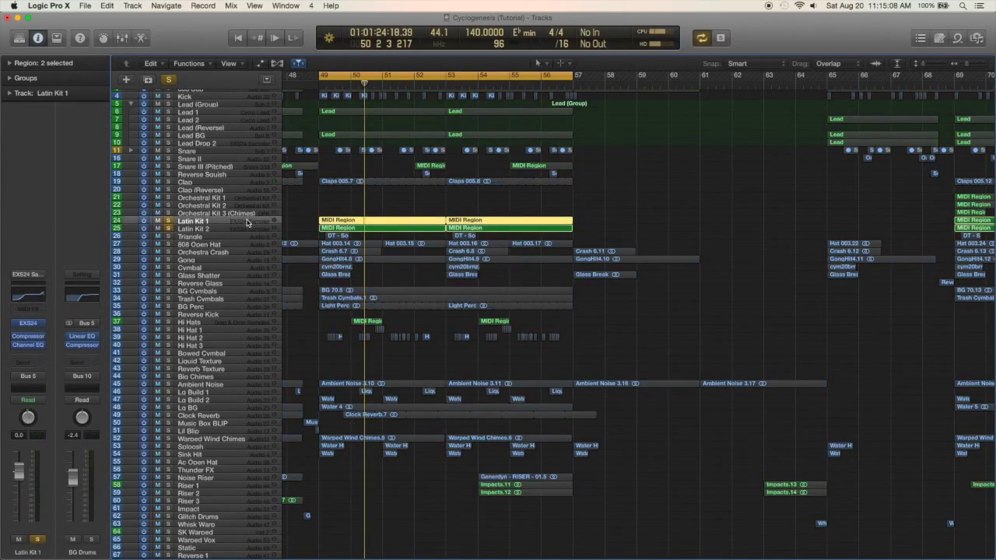
scroll(397, 182, up, 2)
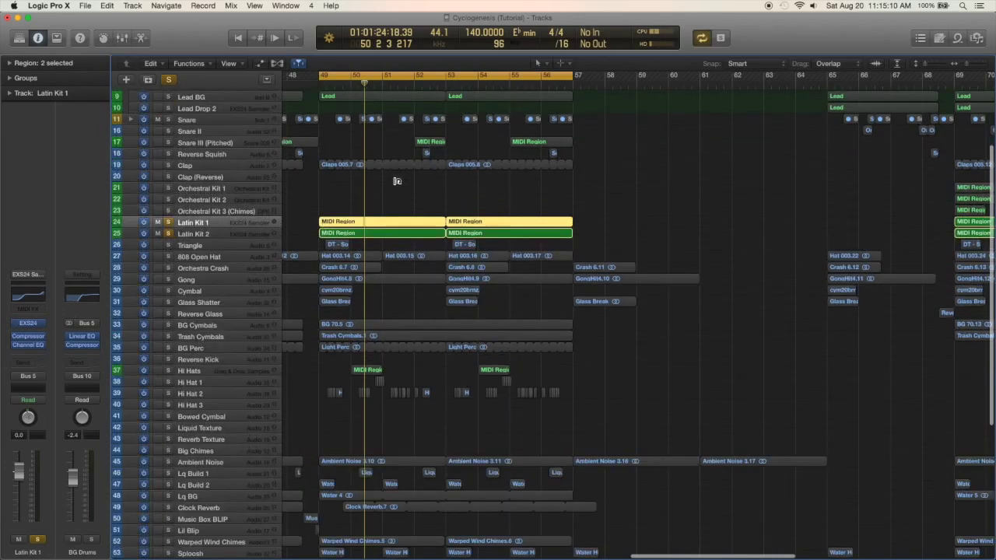
scroll(397, 182, up, 3)
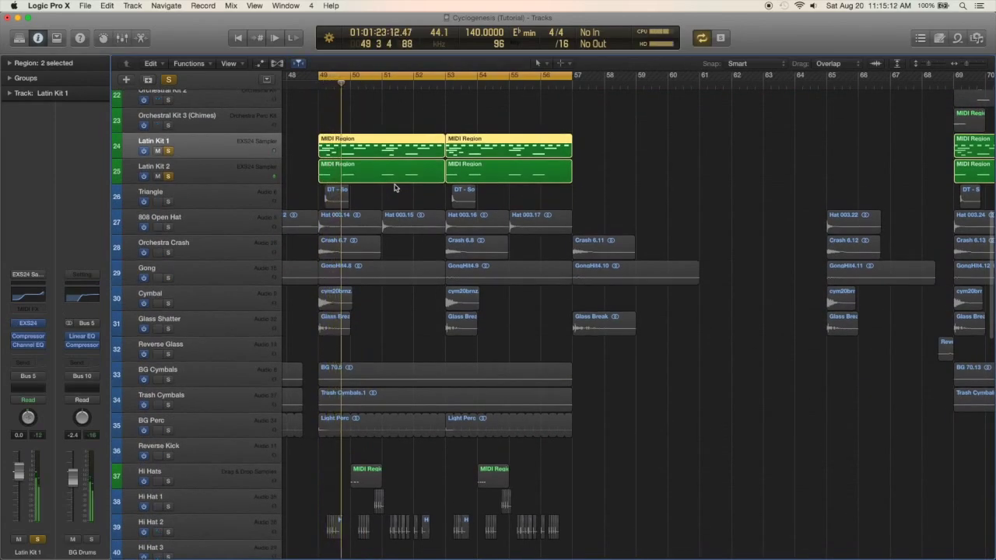
click(168, 150)
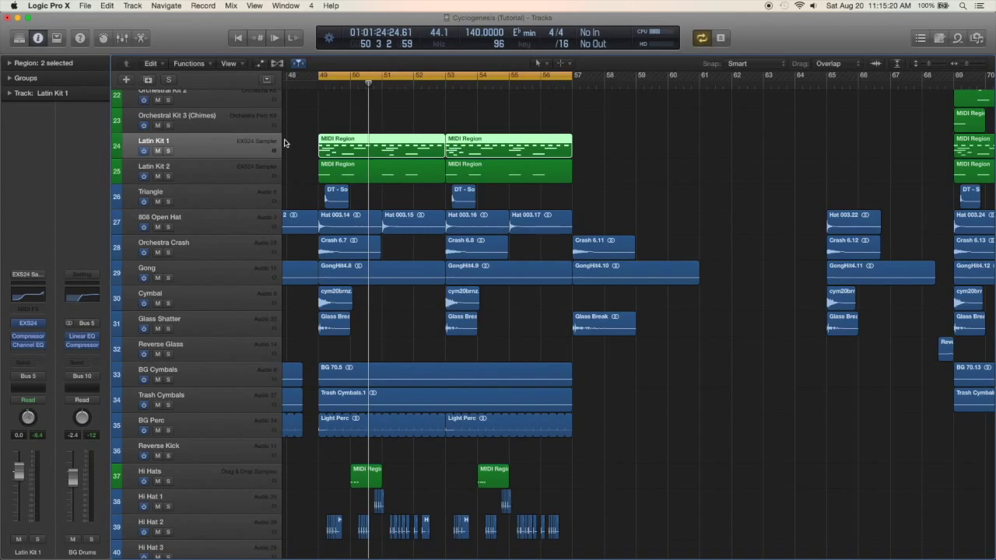
Audition the Triangle track solo, then solo the tracks from 808 Open Hat to Glass Shatter
click(302, 128)
scroll(301, 128, down, 2)
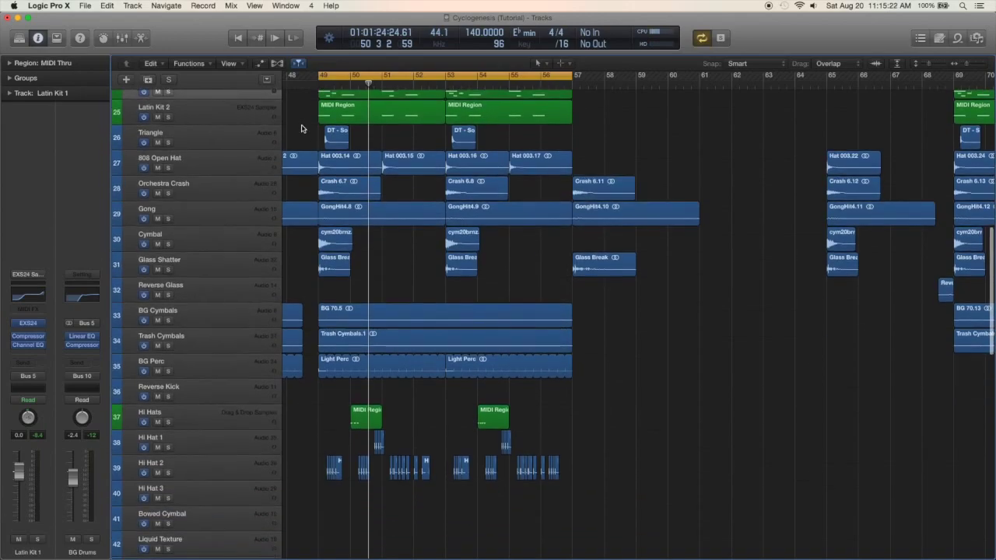
scroll(302, 128, up, 1)
click(234, 160)
click(168, 164)
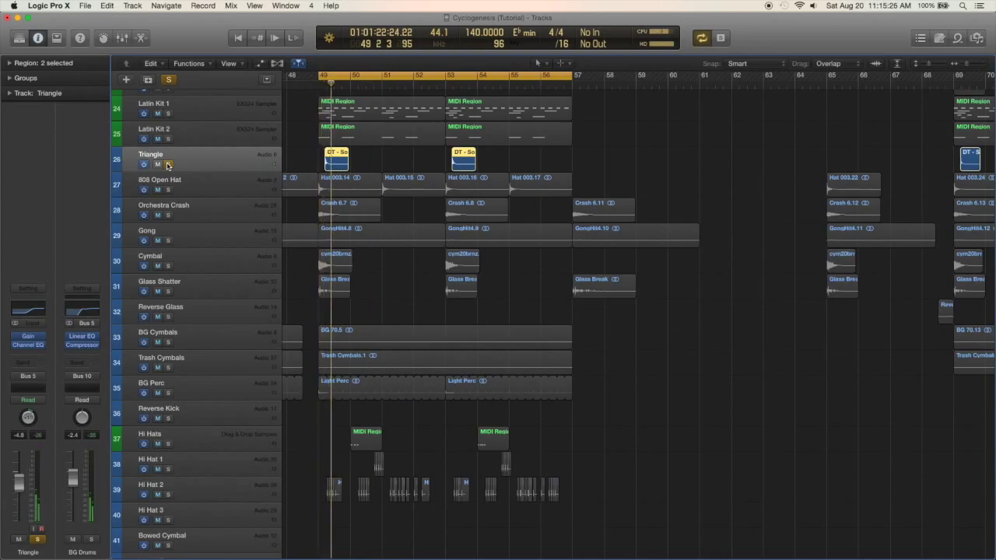
click(168, 164)
drag(168, 190, 178, 289)
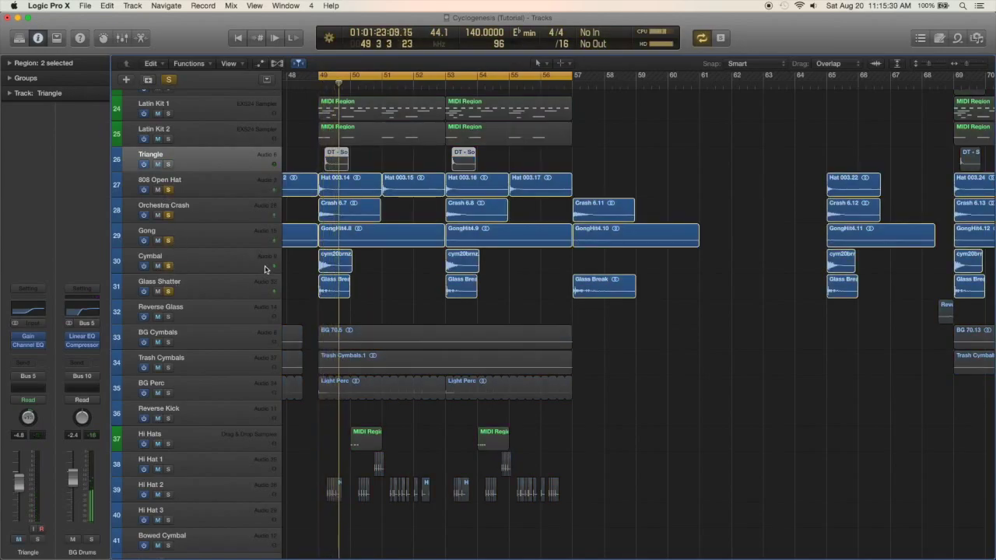
Move the Cymbal track above 808 Open Hat, clear solos, and replay from bar 49 with Glass Shatter soloed
click(173, 261)
drag(165, 201, 176, 195)
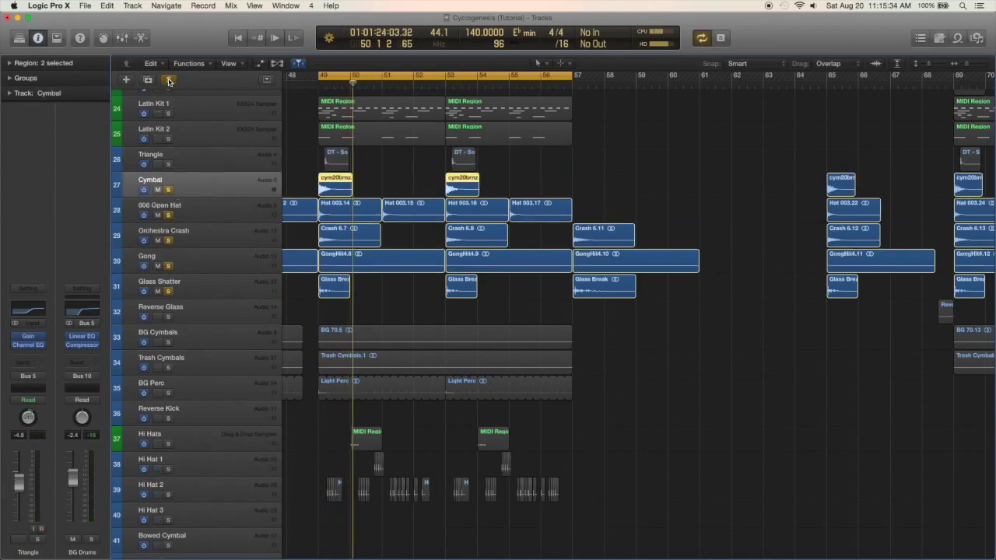
click(170, 80)
click(168, 291)
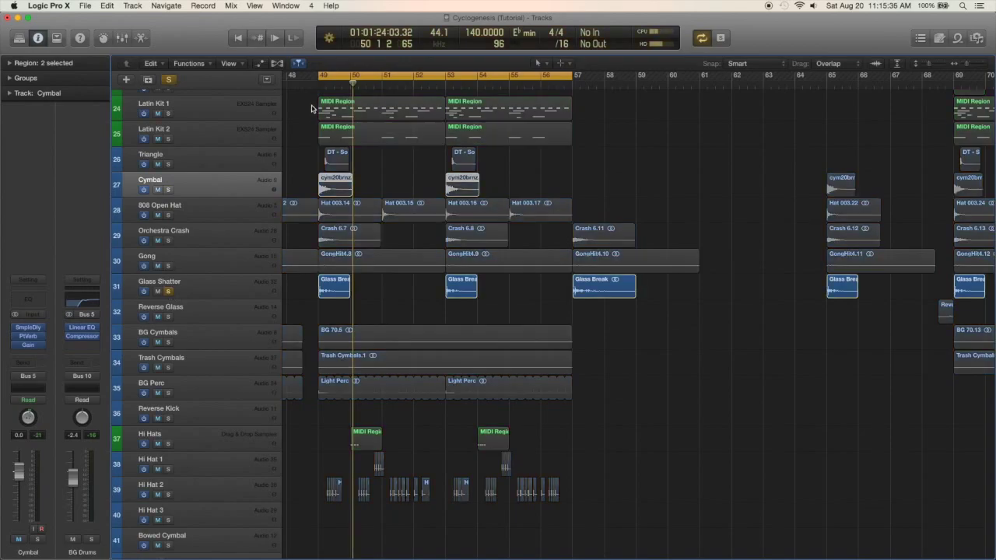
key(space)
click(337, 294)
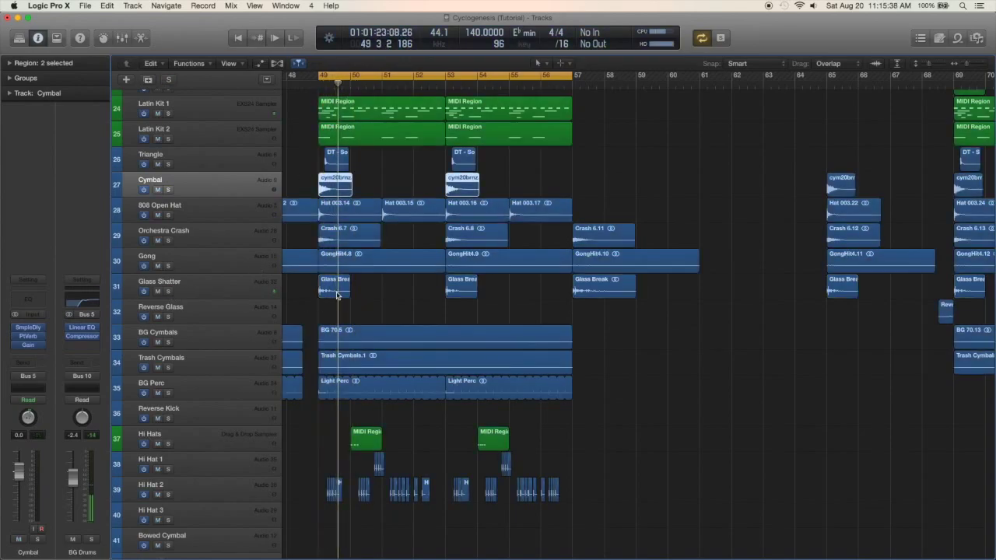
scroll(337, 294, down, 3)
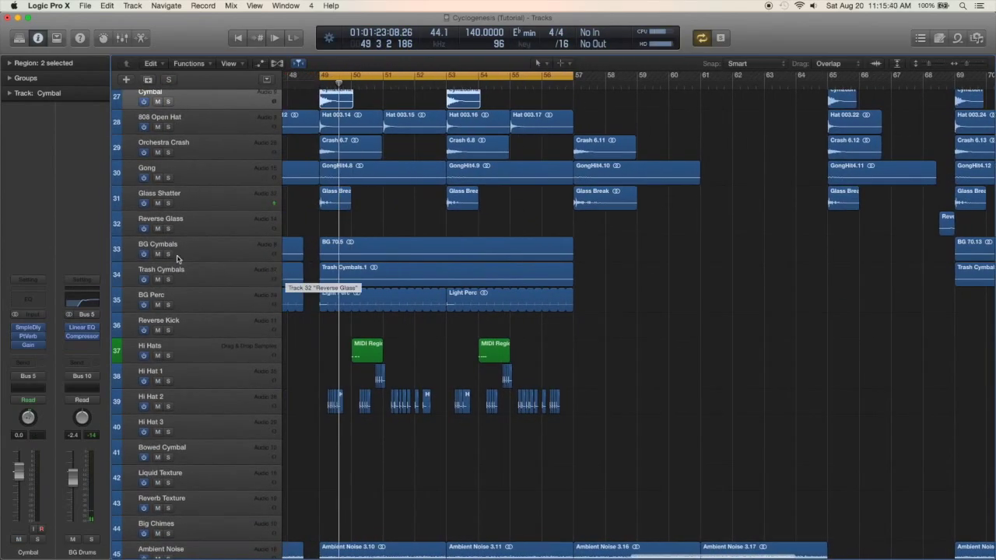
click(168, 254)
click(168, 279)
click(212, 248)
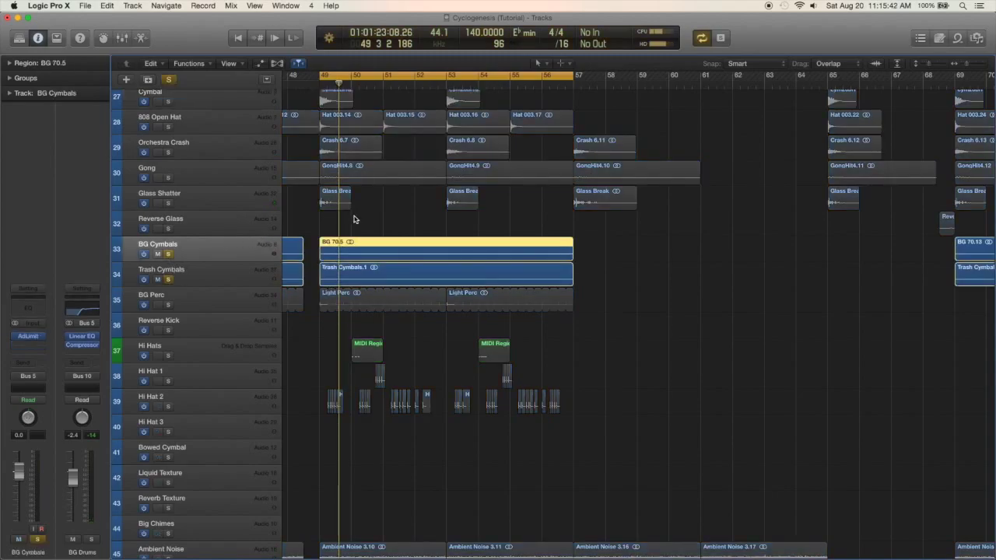
key(space)
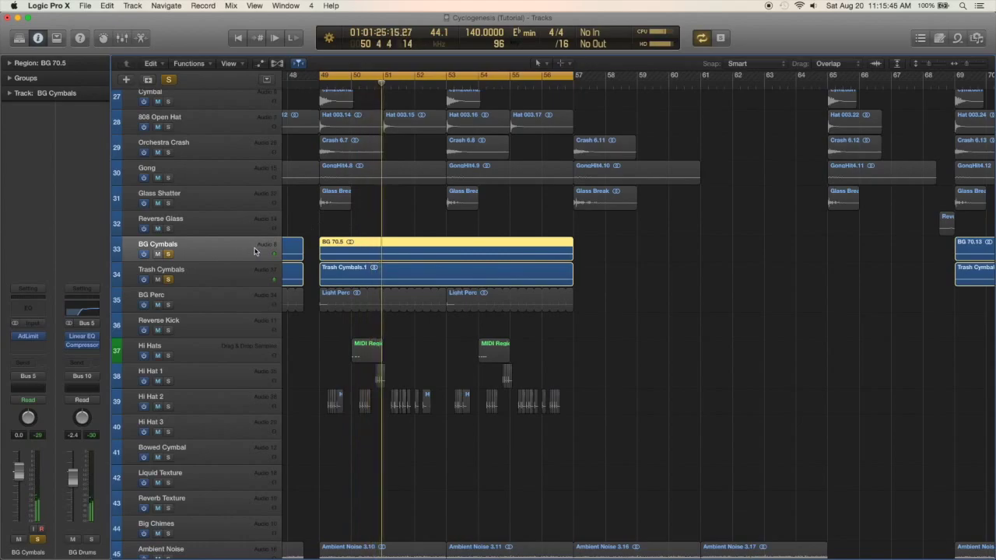
click(168, 254)
click(169, 279)
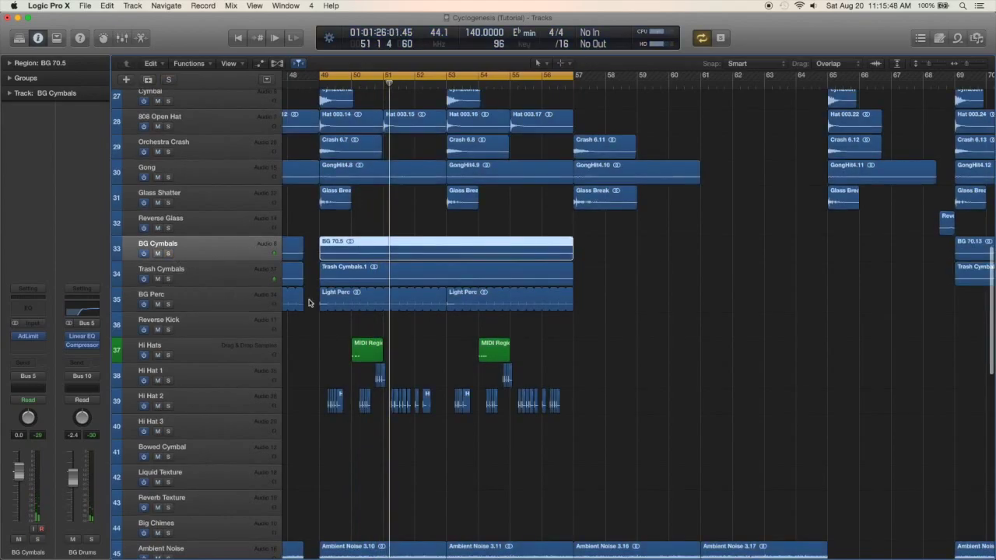
scroll(210, 223, down, 3)
click(169, 243)
click(217, 237)
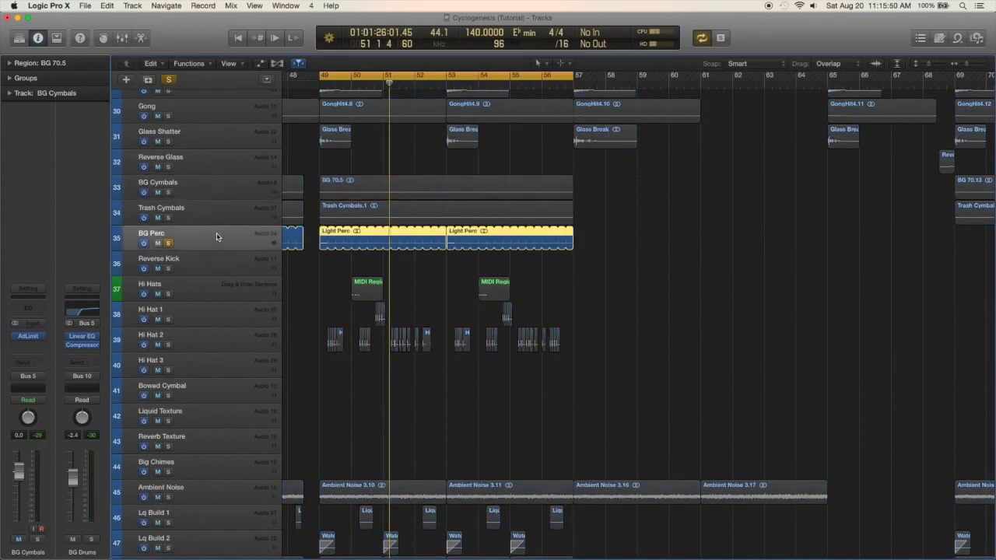
key(space)
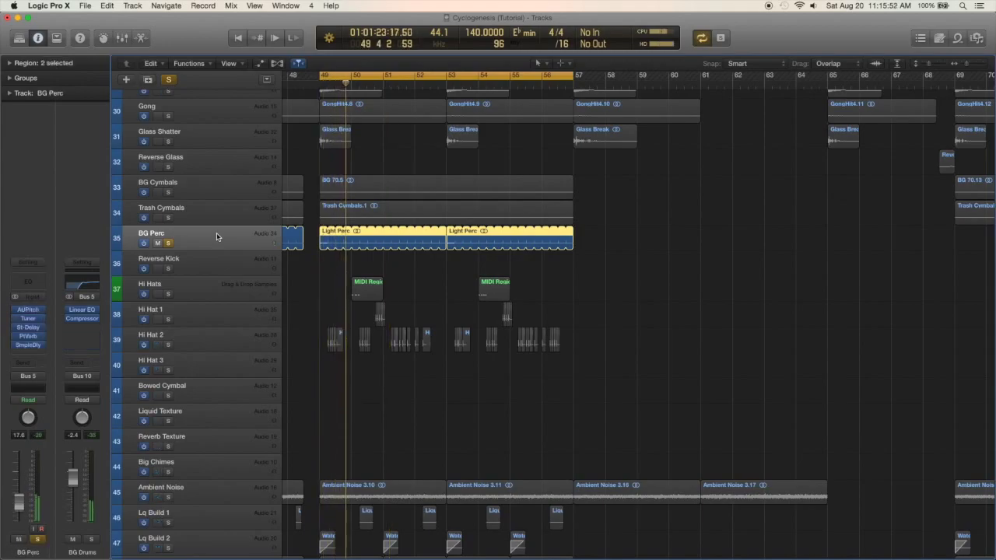
click(168, 243)
scroll(169, 243, down, 15)
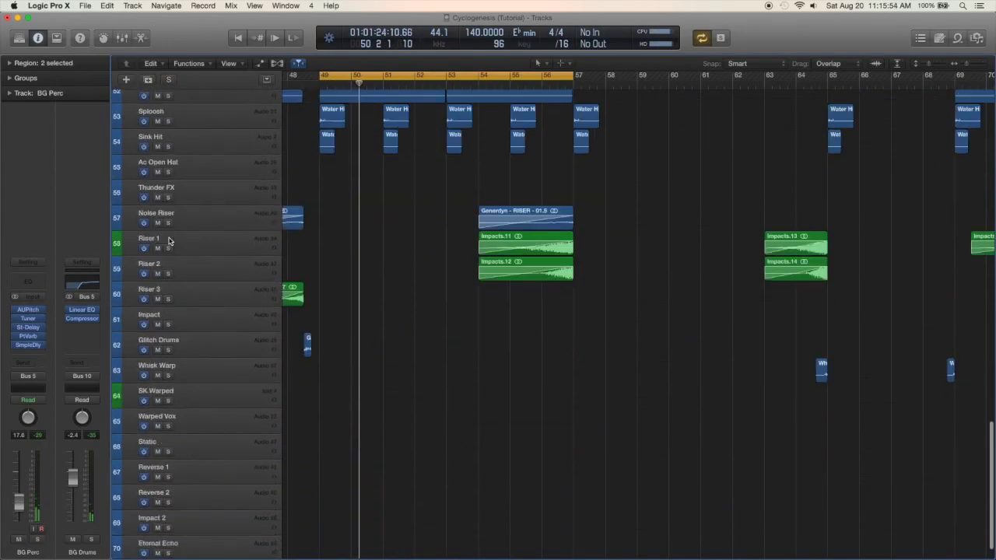
scroll(168, 241, up, 6)
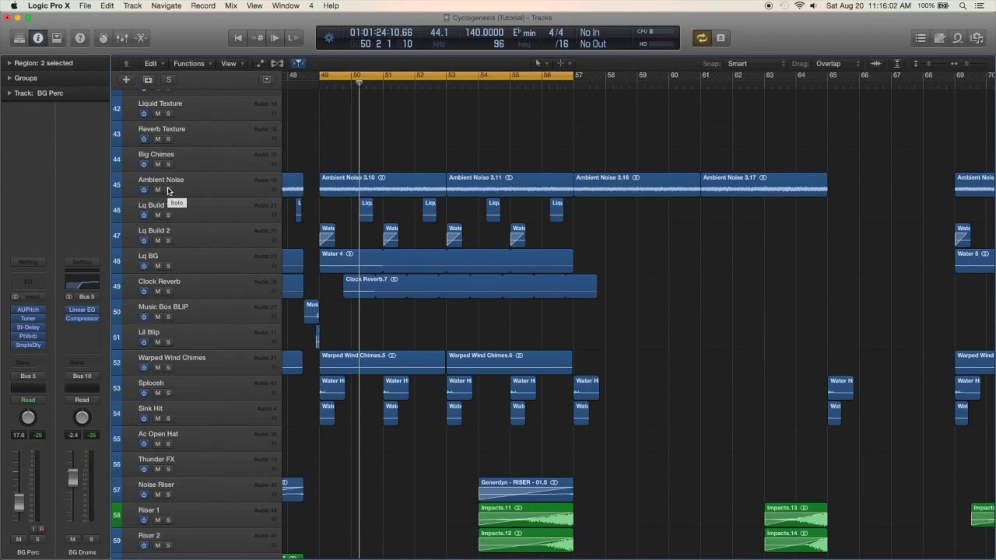
drag(167, 190, 173, 445)
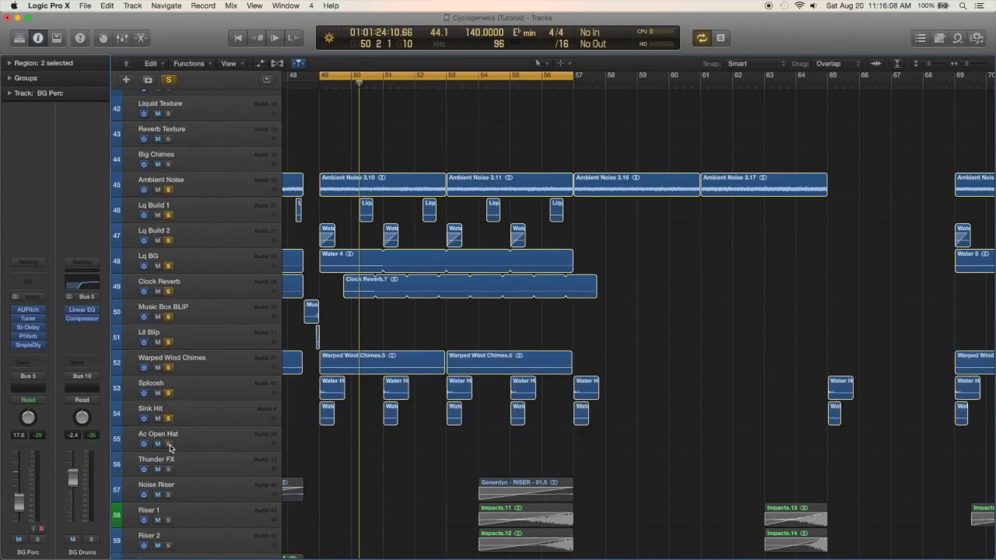
key(space)
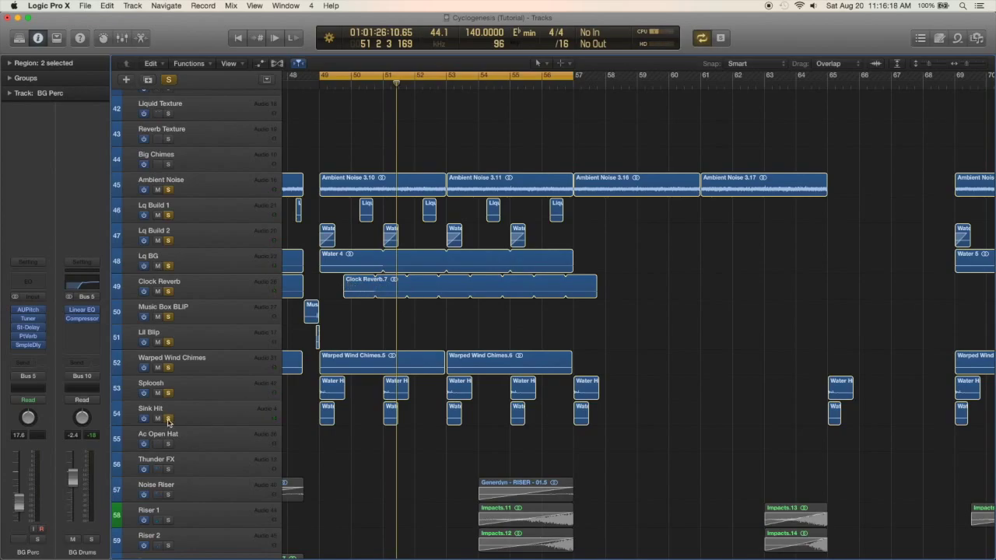
drag(168, 418, 166, 195)
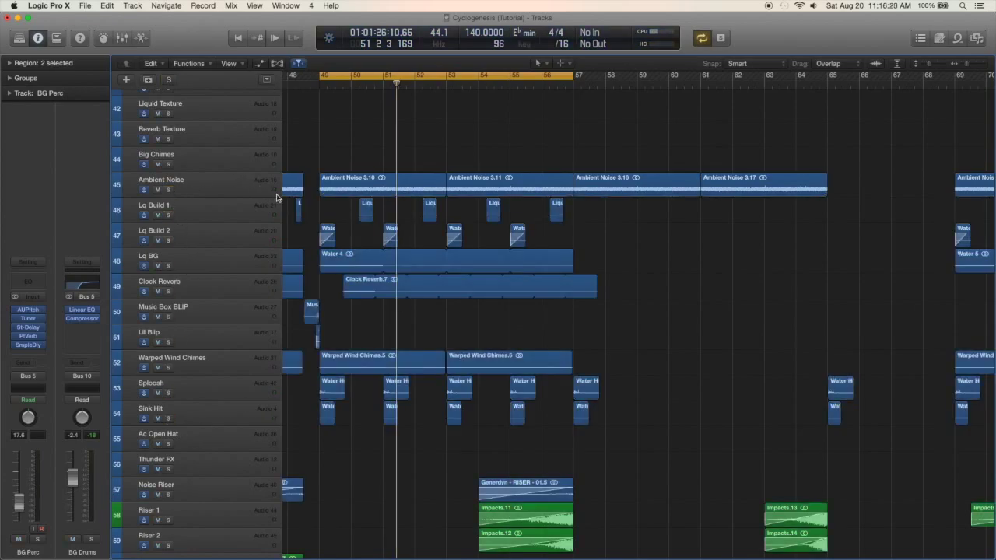
scroll(376, 156, down, 5)
scroll(377, 156, down, 2)
Solo the Noise Riser, Riser and Riser 2 tracks and play them from bar 54
scroll(371, 164, right, 3)
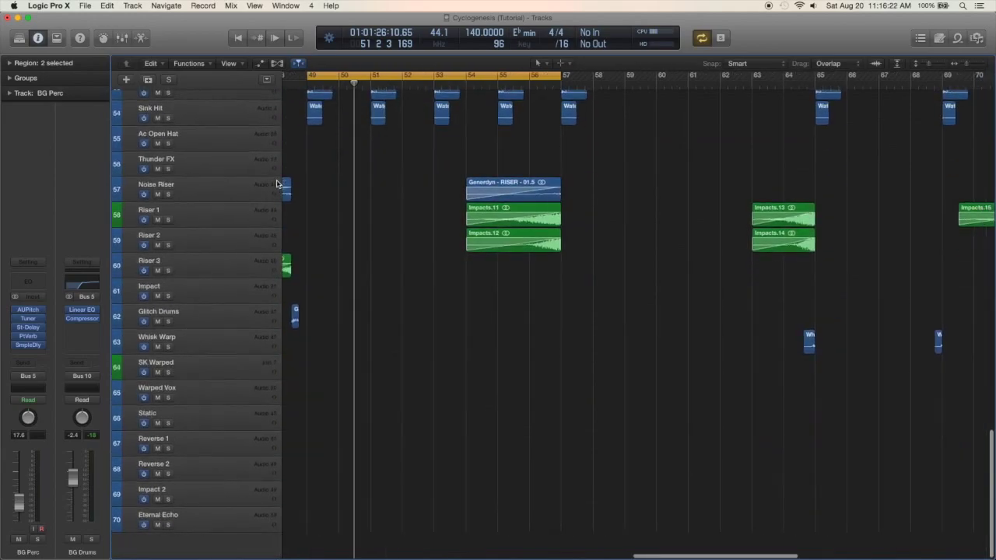
click(184, 198)
drag(168, 194, 168, 247)
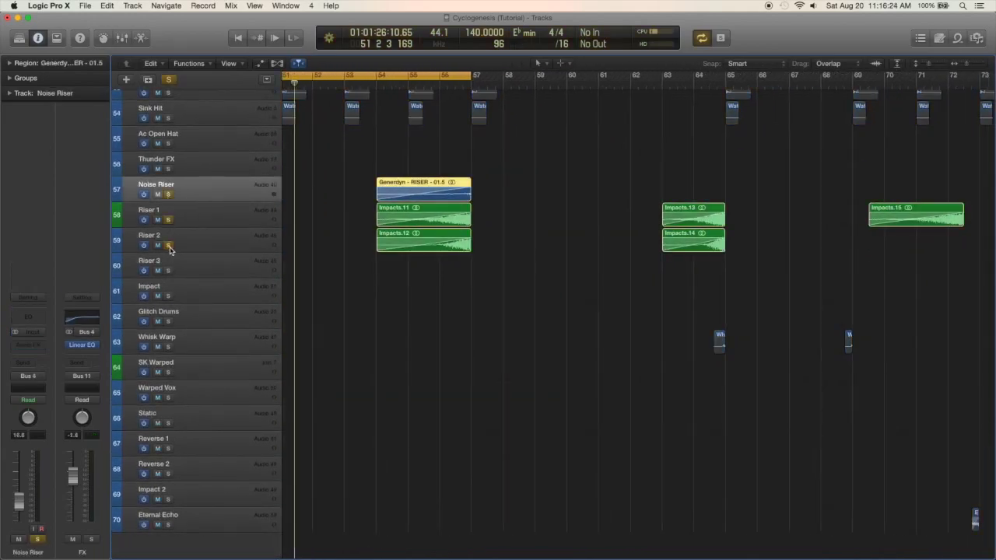
click(374, 87)
click(374, 85)
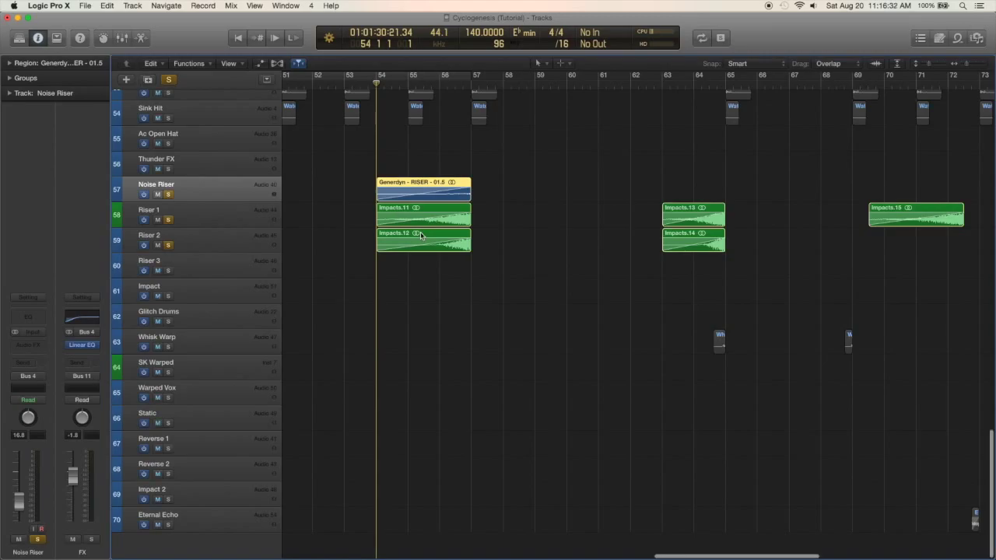
scroll(420, 235, up, 2)
key(space)
click(439, 84)
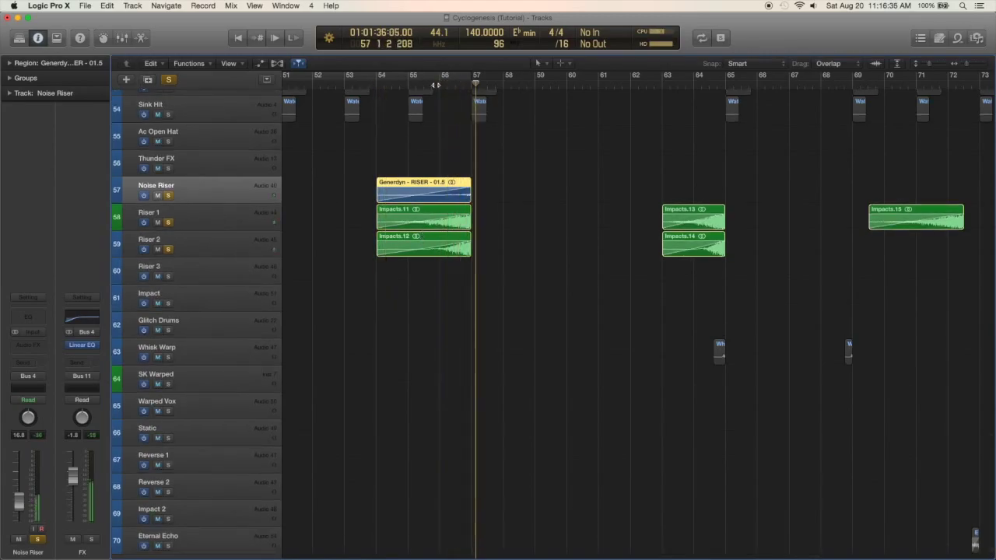
Clear all solos, shrink track heights to fit every track, and return the playhead to bar 49
click(171, 80)
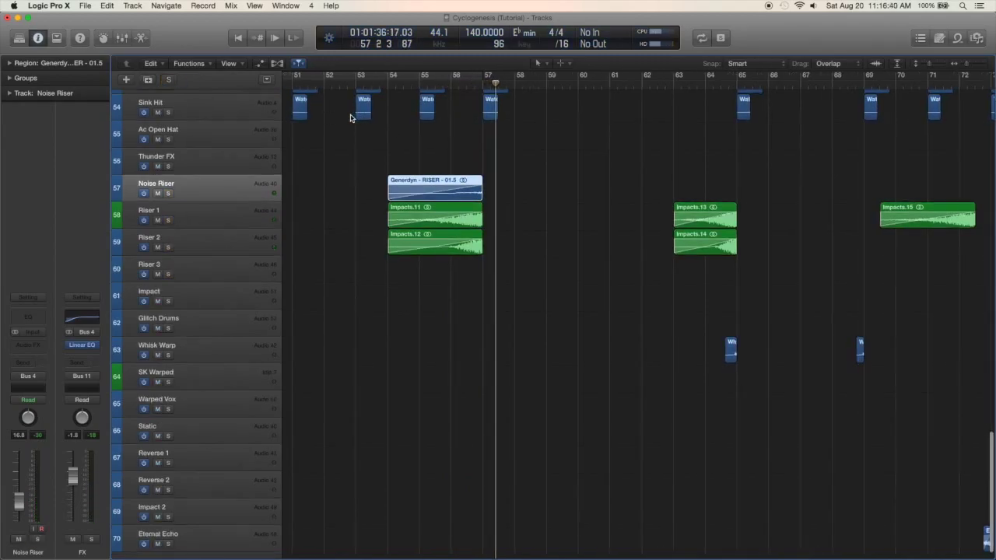
key(super+Up)
key(super+Up)
key(super+Up)
scroll(467, 127, right, 3)
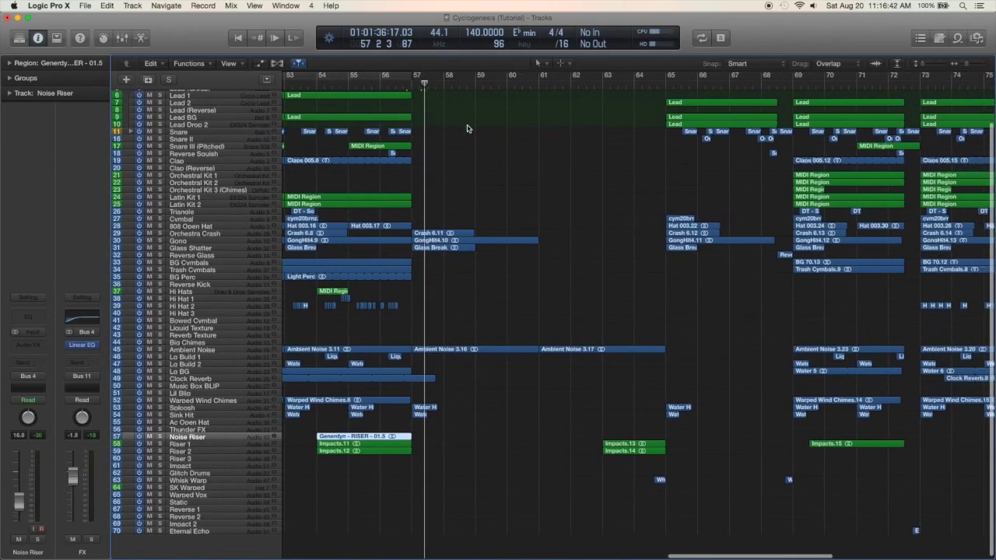
scroll(467, 127, left, 4)
scroll(443, 126, left, 5)
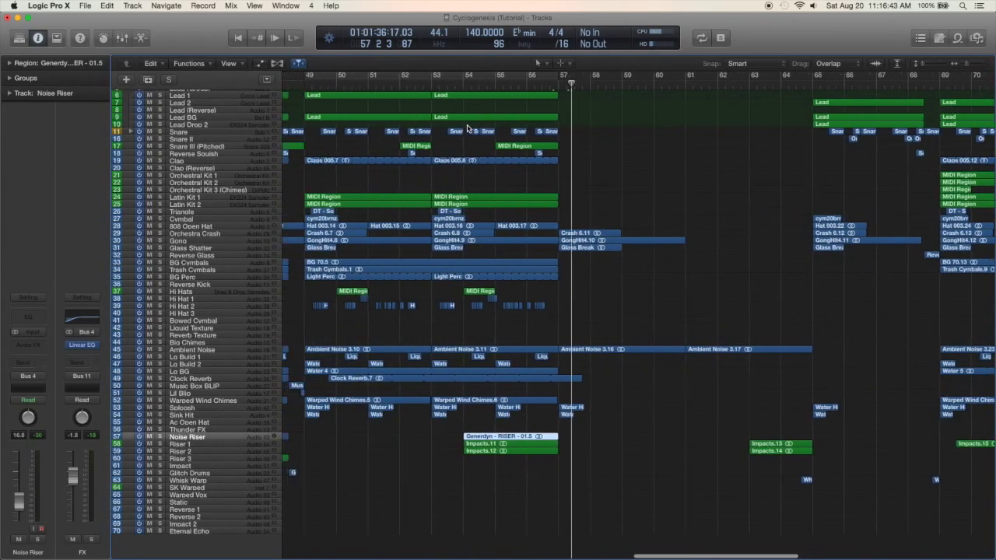
click(304, 82)
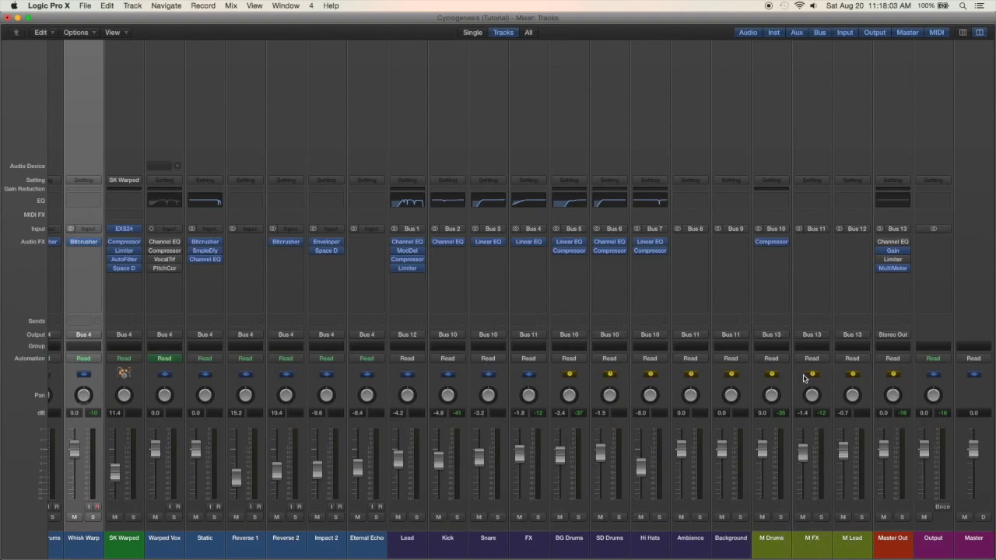
Solo the M Drums bus in the Mixer, then unsolo it
click(780, 517)
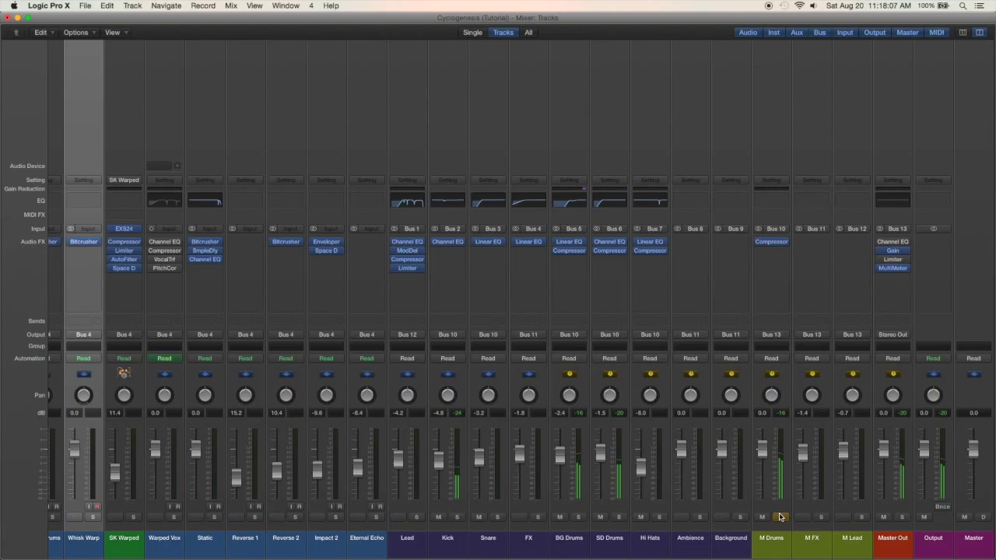
click(780, 517)
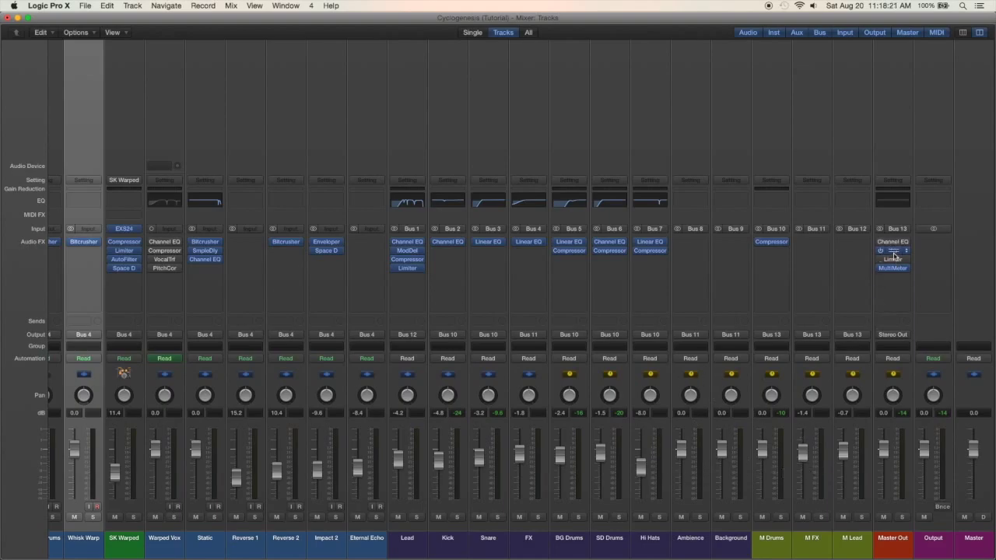
mouse_move(894, 270)
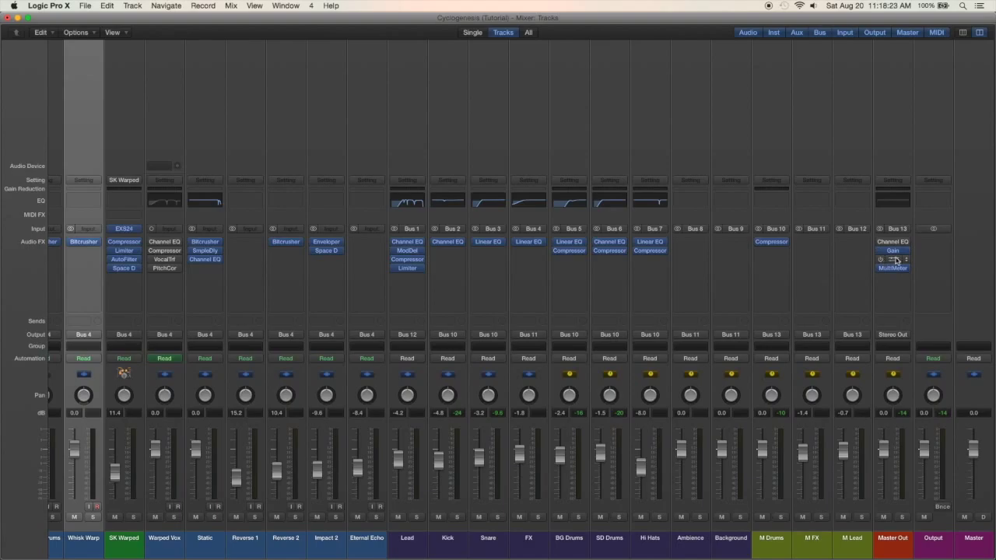